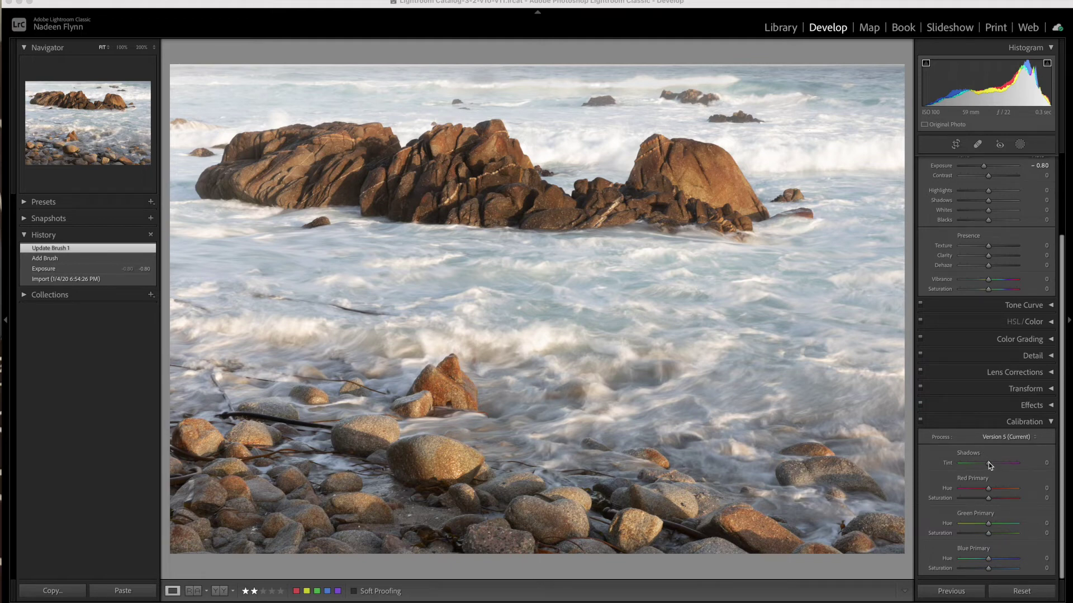
{"action": "left_click_drag", "start_coordinate": [988, 463], "coordinate": [956, 463]}
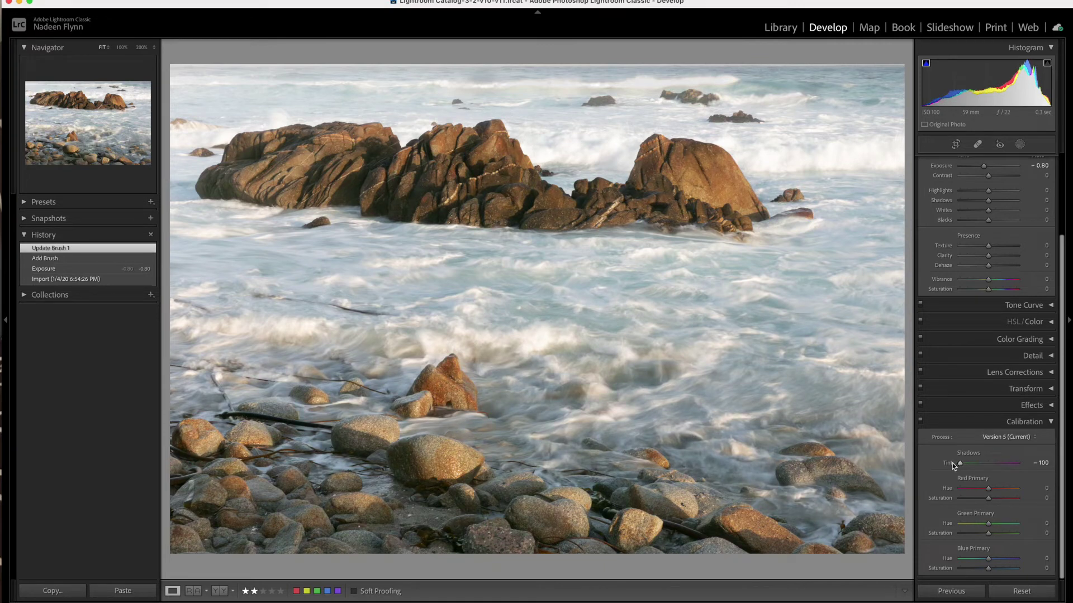
{"action": "left_click_drag", "start_coordinate": [953, 467], "coordinate": [1029, 469]}
{"action": "left_click_drag", "start_coordinate": [988, 468], "coordinate": [990, 468]}
{"action": "double_click", "coordinate": [988, 464]}
{"action": "left_click_drag", "start_coordinate": [987, 500], "coordinate": [963, 502]}
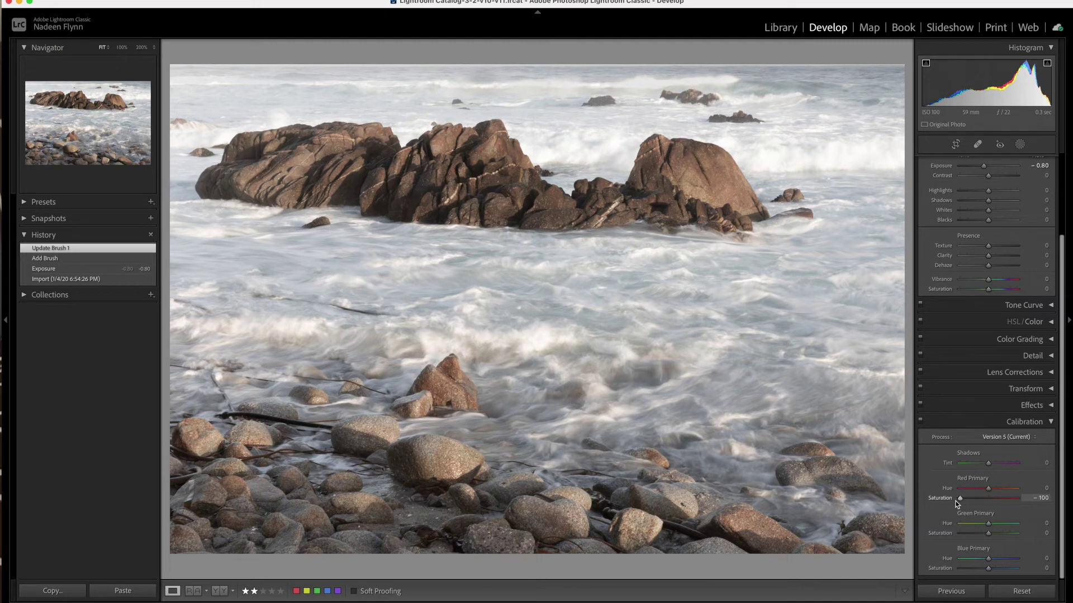
{"action": "left_click_drag", "start_coordinate": [956, 501], "coordinate": [1019, 502]}
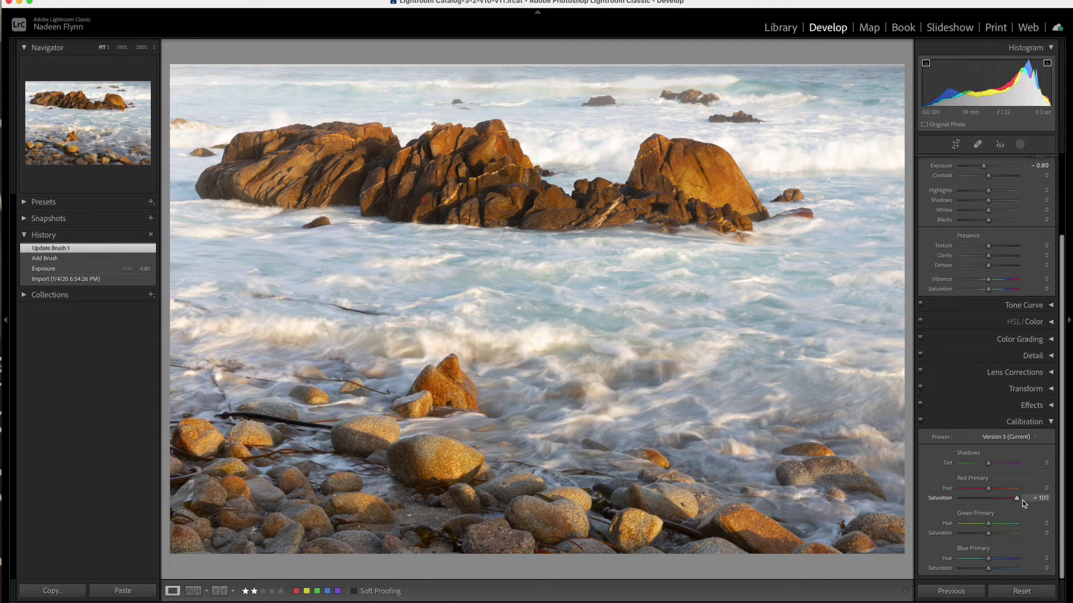
{"action": "left_click_drag", "start_coordinate": [1023, 503], "coordinate": [1021, 504]}
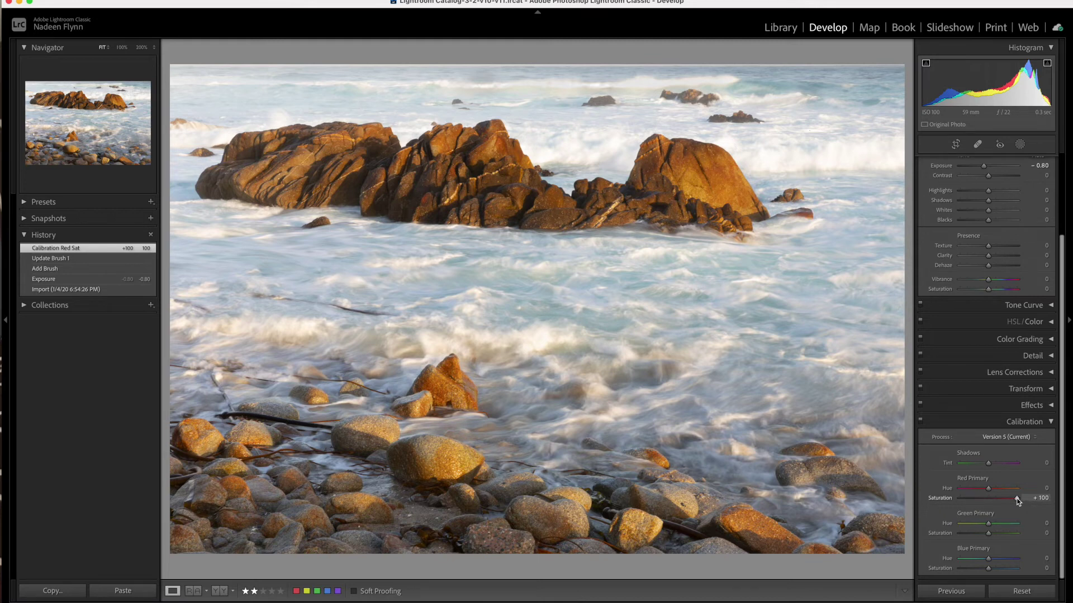
{"action": "left_click_drag", "start_coordinate": [1009, 498], "coordinate": [989, 500]}
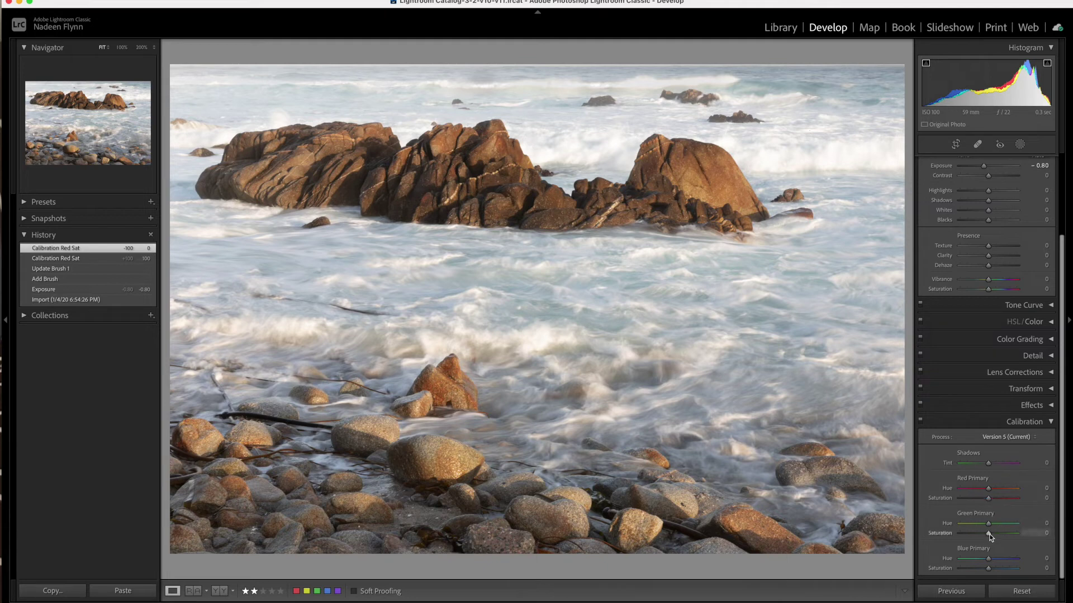
{"action": "left_click_drag", "start_coordinate": [990, 535], "coordinate": [958, 536]}
{"action": "left_click_drag", "start_coordinate": [962, 535], "coordinate": [991, 537]}
{"action": "left_click_drag", "start_coordinate": [990, 534], "coordinate": [1014, 534]}
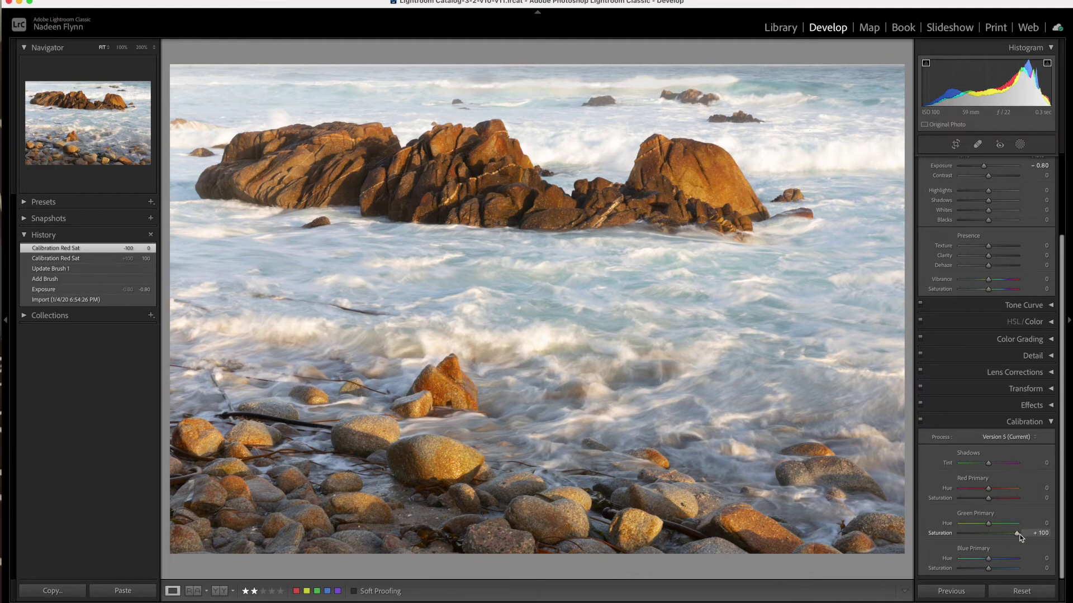
{"action": "left_click_drag", "start_coordinate": [1019, 534], "coordinate": [989, 537]}
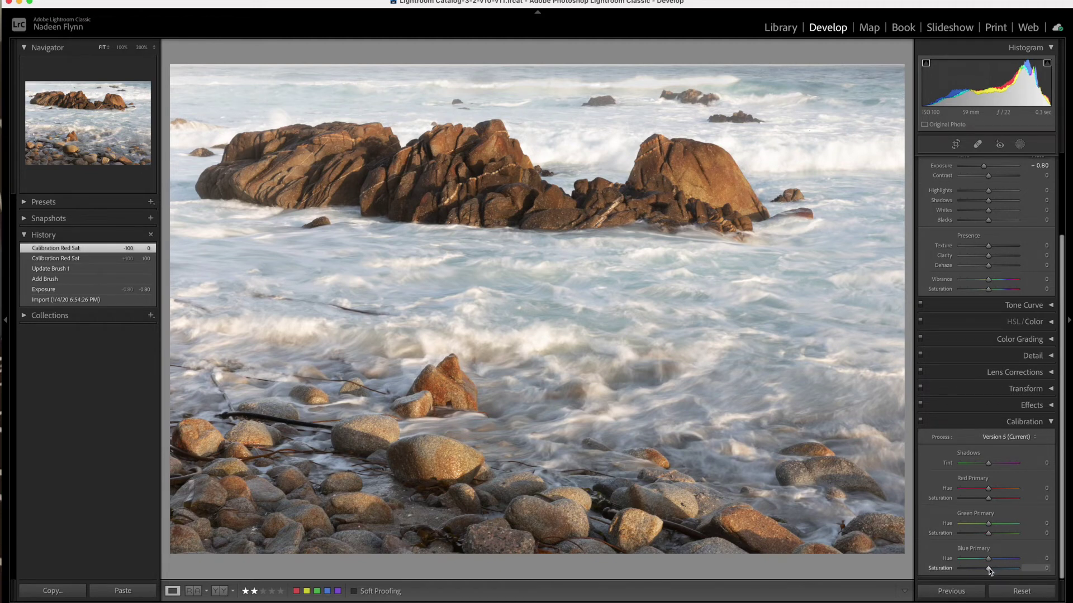
{"action": "left_click_drag", "start_coordinate": [989, 569], "coordinate": [1018, 569]}
{"action": "left_click_drag", "start_coordinate": [1018, 569], "coordinate": [960, 570]}
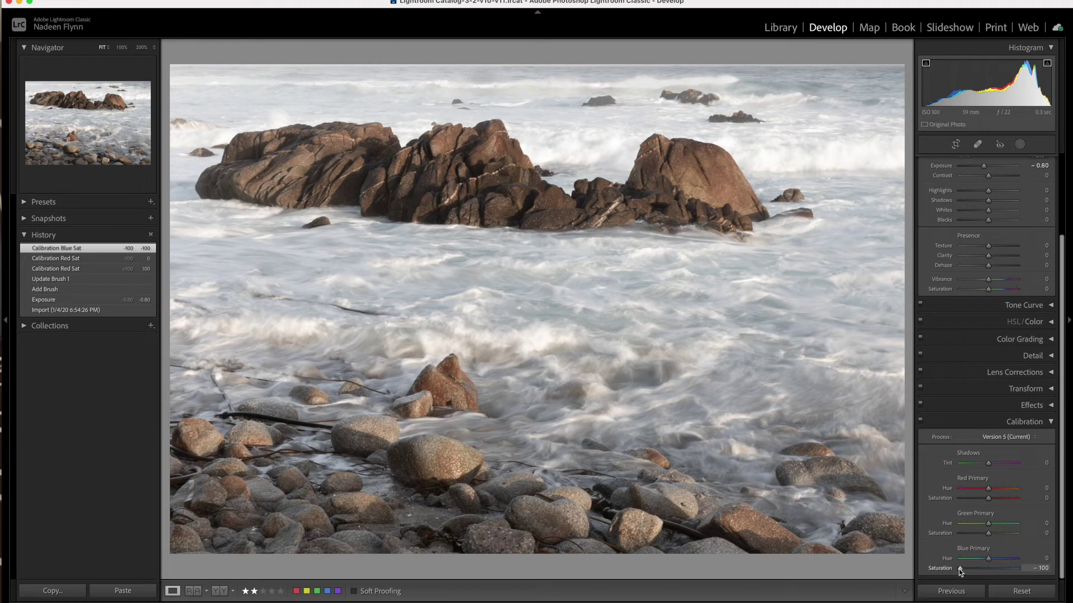
{"action": "left_click_drag", "start_coordinate": [960, 570], "coordinate": [989, 571]}
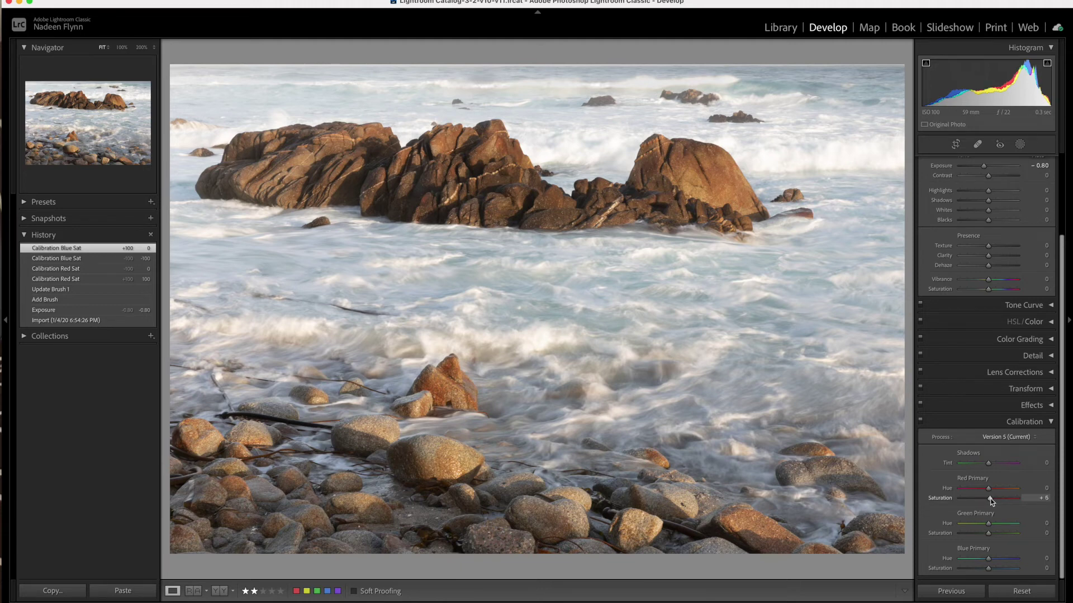
Raise Calibration Red Primary Saturation to +15 and Green and Blue Primary Saturation to +20.
{"action": "left_click_drag", "start_coordinate": [990, 499], "coordinate": [992, 500]}
{"action": "left_click_drag", "start_coordinate": [992, 499], "coordinate": [993, 499]}
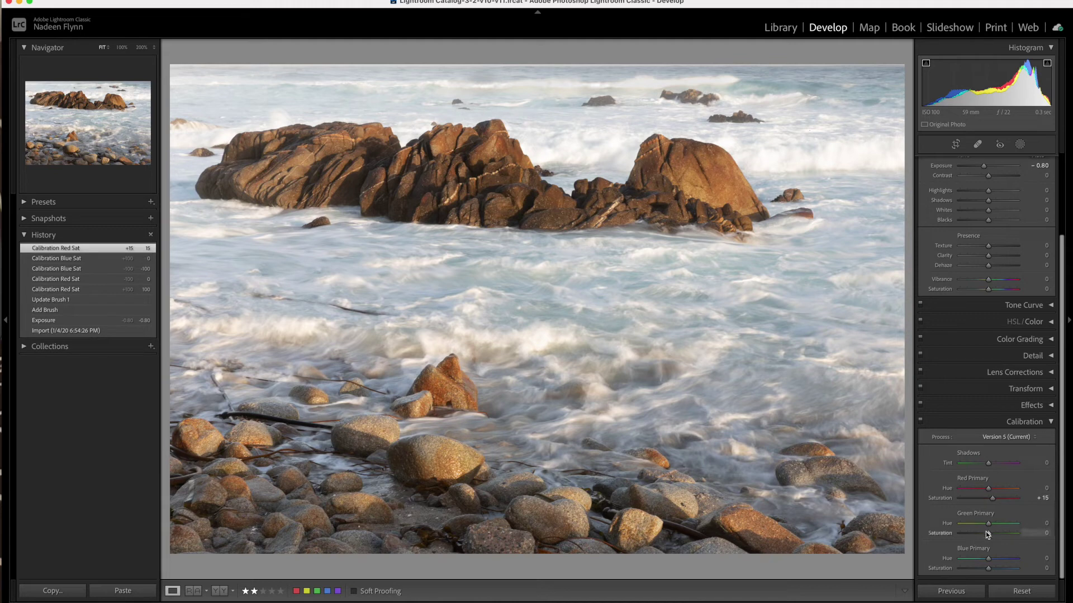
{"action": "left_click_drag", "start_coordinate": [989, 535], "coordinate": [994, 535]}
{"action": "left_click_drag", "start_coordinate": [994, 534], "coordinate": [993, 568]}
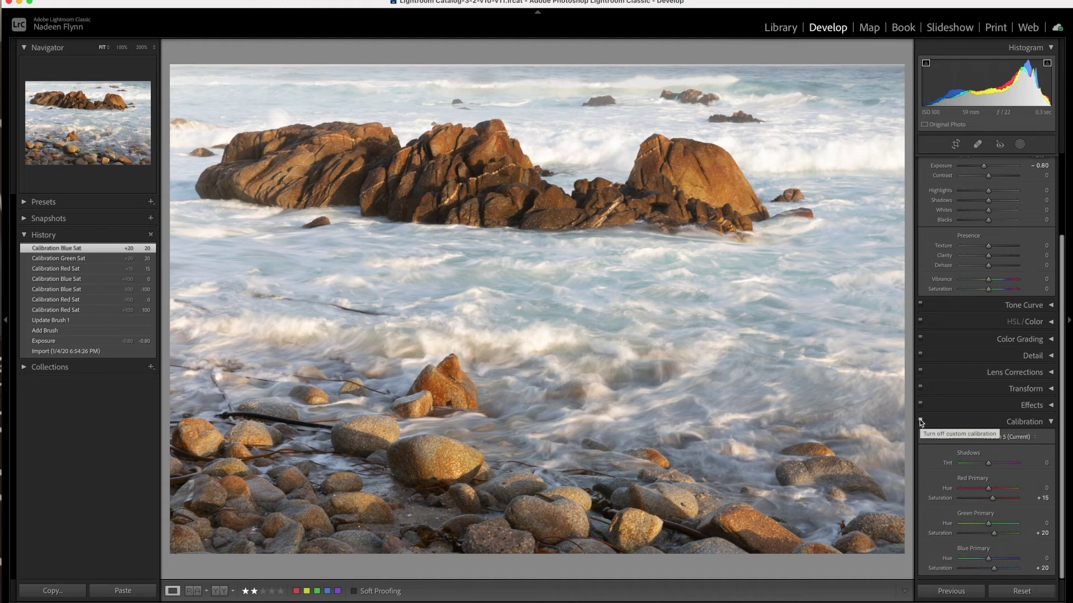
Toggle Calibration off and on to compare, then raise Blue Primary Saturation to +44.
{"action": "left_click", "coordinate": [920, 421]}
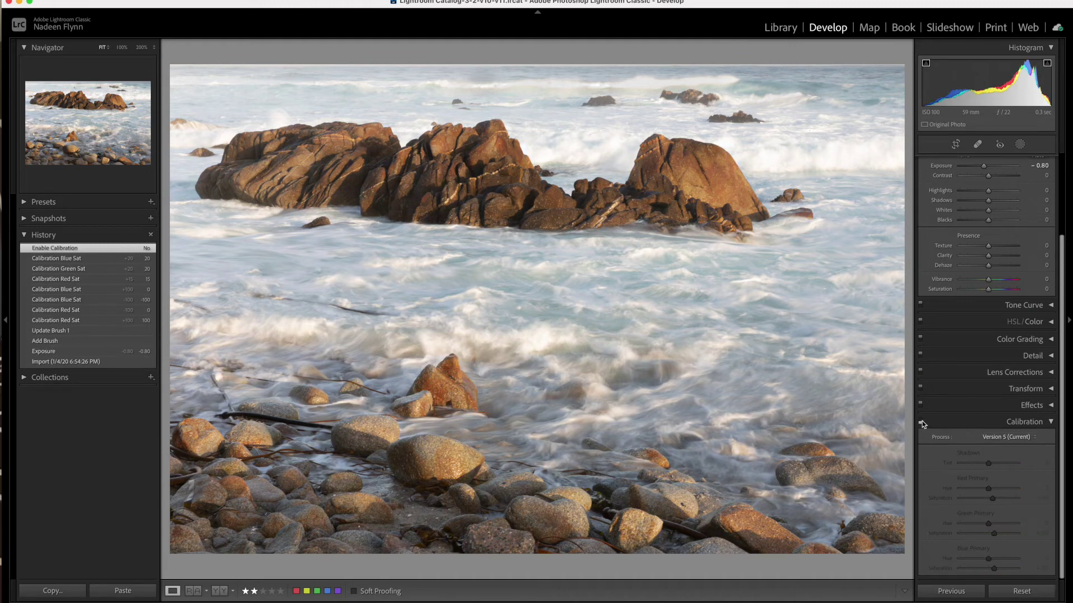
{"action": "left_click", "coordinate": [921, 422]}
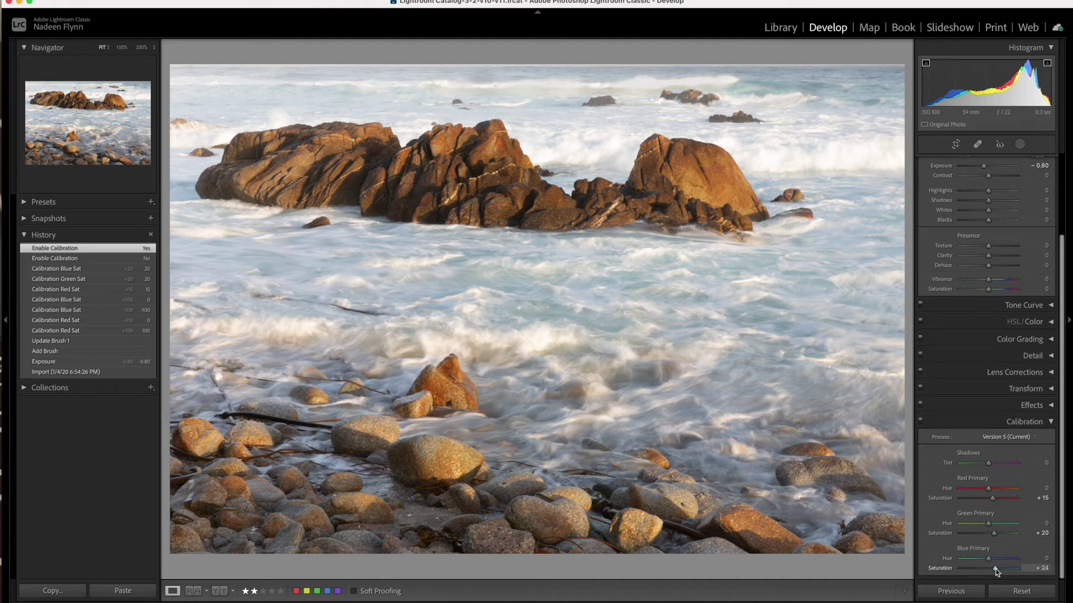
{"action": "left_click_drag", "start_coordinate": [998, 570], "coordinate": [1001, 570]}
{"action": "left_click_drag", "start_coordinate": [1001, 569], "coordinate": [1004, 570]}
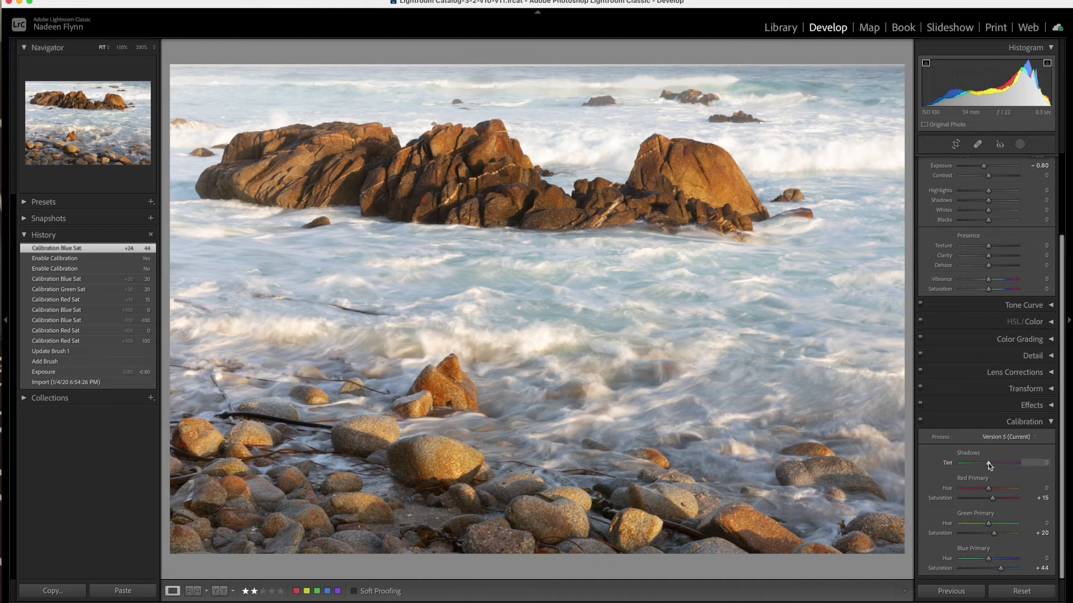
Try magenta and green Shadows Tint values, then leave Shadows Tint at 0.
{"action": "left_click_drag", "start_coordinate": [988, 464], "coordinate": [997, 465]}
{"action": "left_click_drag", "start_coordinate": [998, 462], "coordinate": [969, 463]}
{"action": "left_click_drag", "start_coordinate": [970, 464], "coordinate": [987, 463]}
In the Basic panel, set Clarity to +8 and Contrast to +10.
{"action": "scroll", "coordinate": [994, 367], "scroll_direction": "up", "scroll_amount": 4}
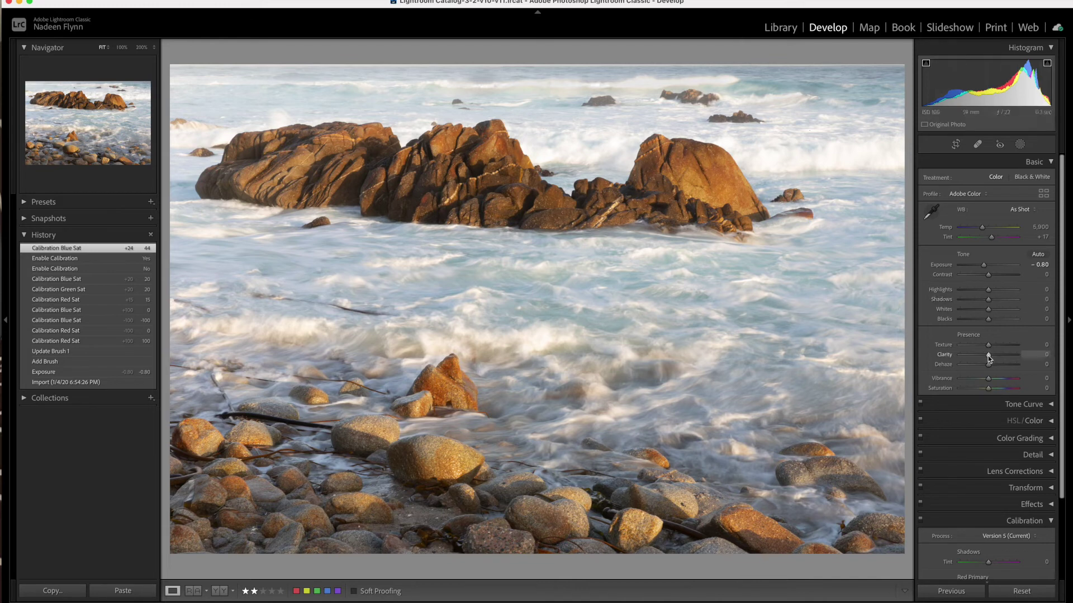
{"action": "left_click_drag", "start_coordinate": [988, 355], "coordinate": [990, 356]}
{"action": "left_click_drag", "start_coordinate": [989, 278], "coordinate": [987, 290]}
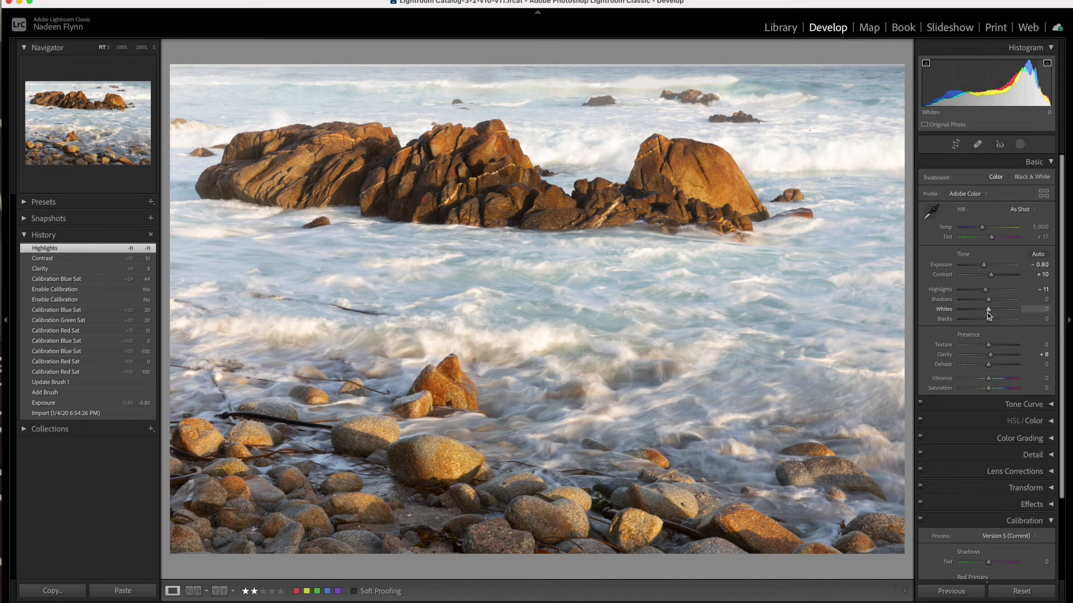
Set Texture to +9 and Dehaze to +5, then expand the HSL/Color panel.
{"action": "scroll", "coordinate": [987, 315], "scroll_direction": "down", "scroll_amount": 2}
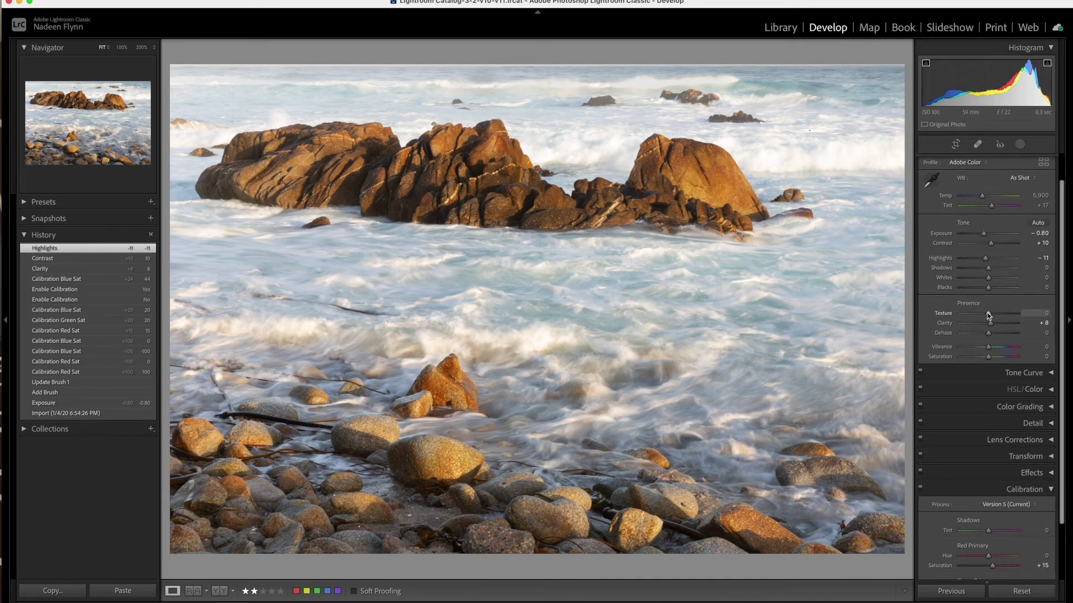
{"action": "left_click", "coordinate": [990, 315]}
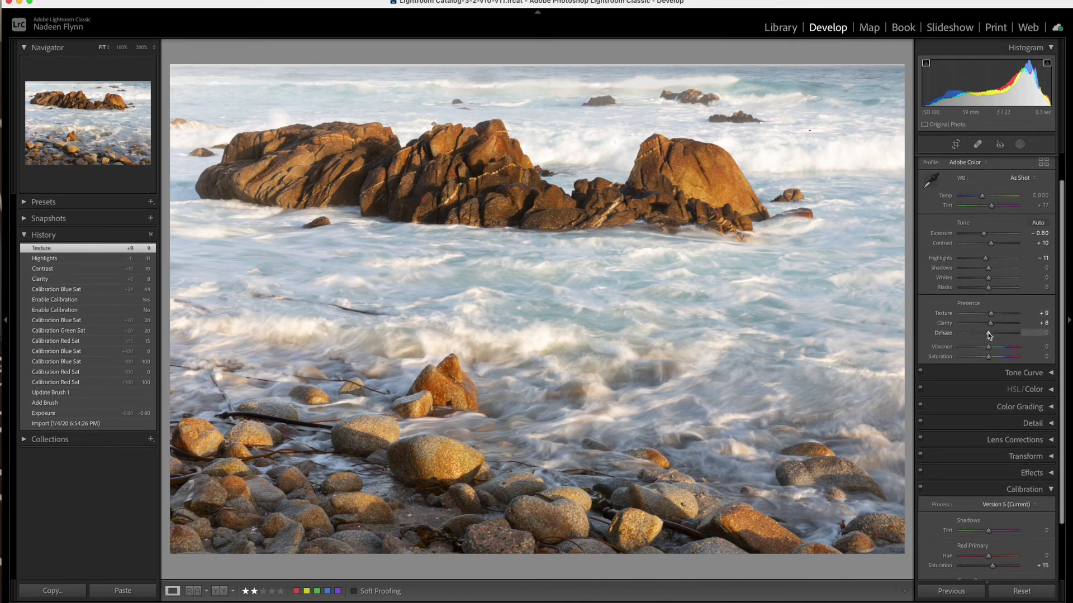
{"action": "left_click_drag", "start_coordinate": [989, 334], "coordinate": [989, 334]}
{"action": "left_click_drag", "start_coordinate": [990, 334], "coordinate": [990, 334]}
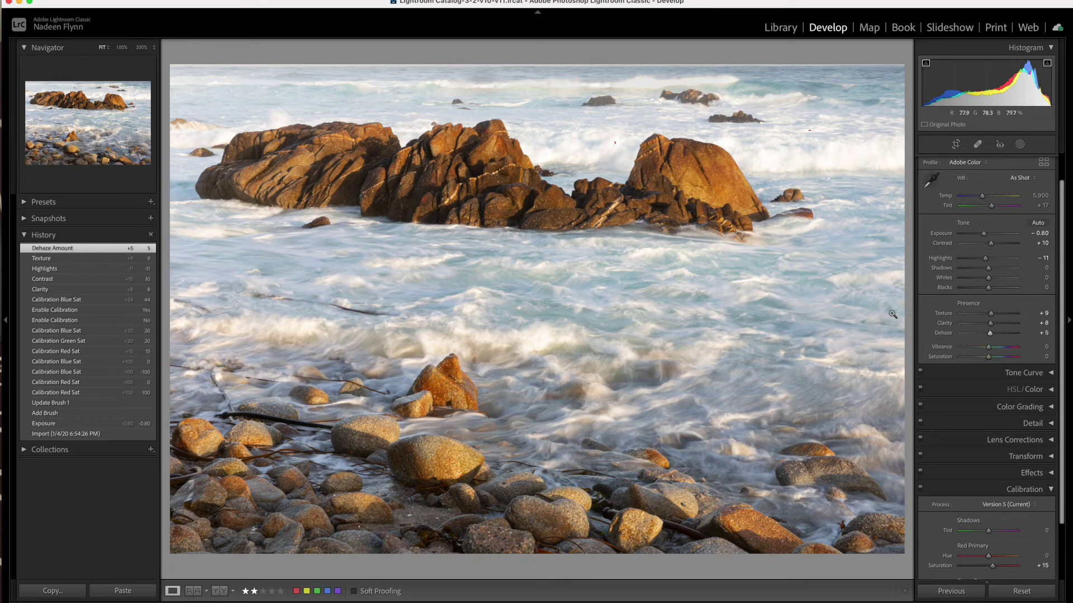
{"action": "left_click", "coordinate": [1034, 390]}
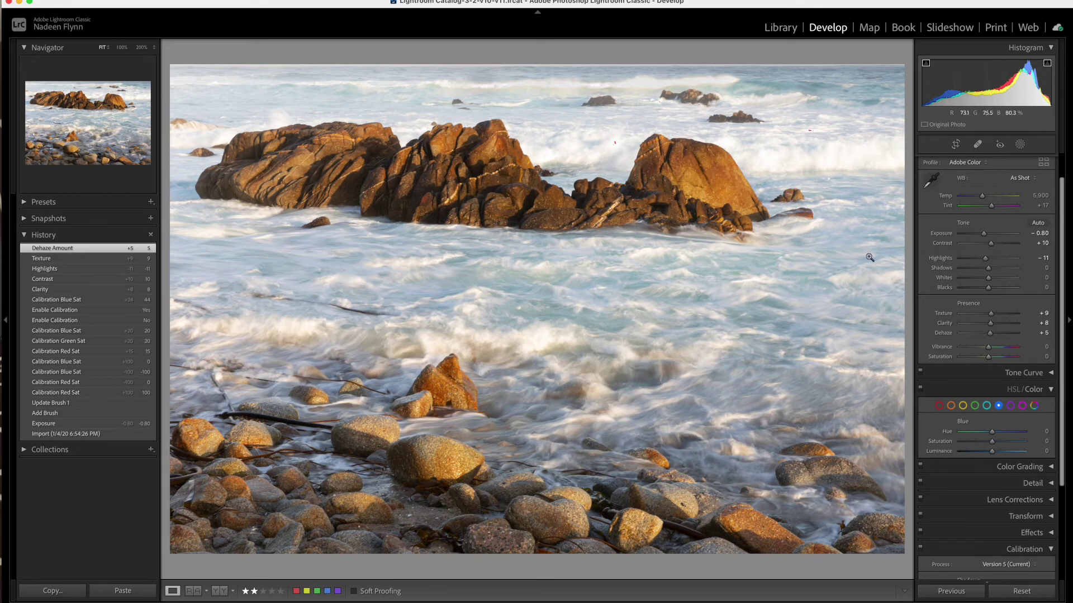
Lower HSL Red Saturation to -15 and Orange Saturation to -21.
{"action": "left_click", "coordinate": [939, 406]}
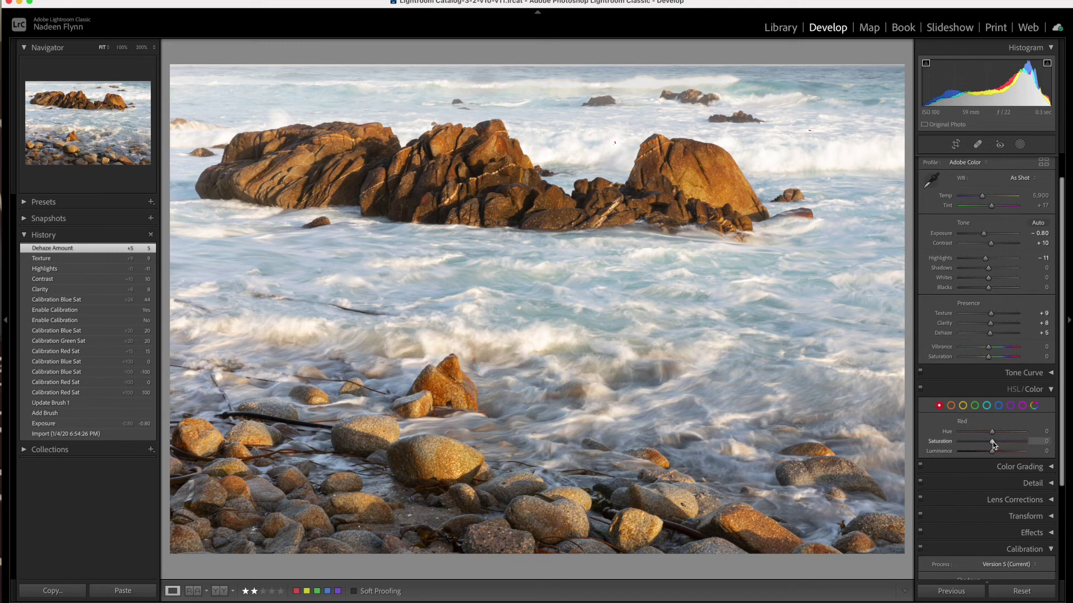
{"action": "left_click_drag", "start_coordinate": [992, 442], "coordinate": [990, 443]}
{"action": "left_click_drag", "start_coordinate": [988, 444], "coordinate": [988, 445]}
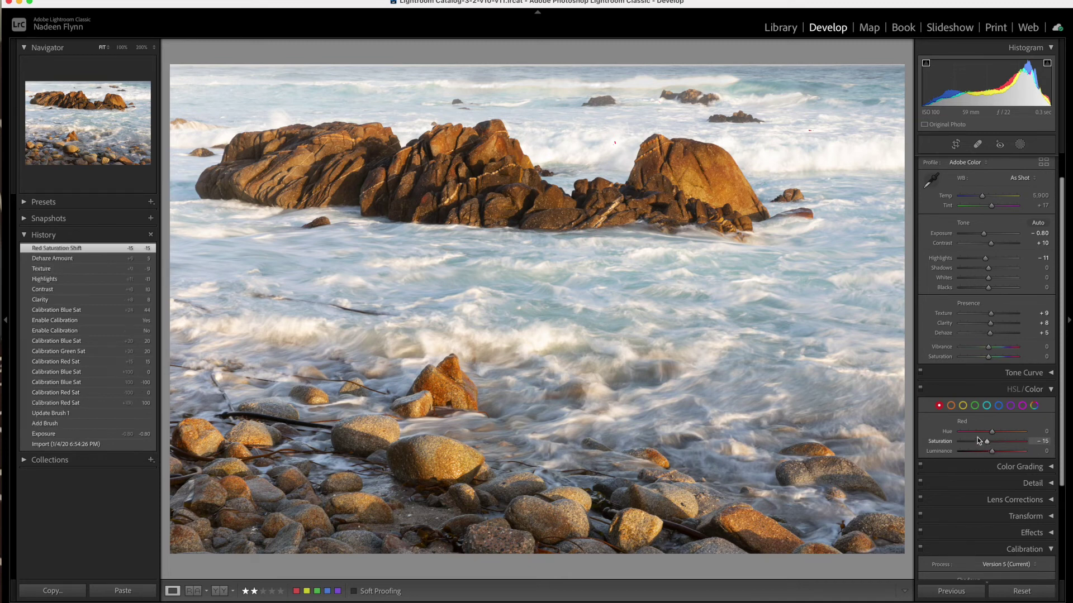
{"action": "left_click", "coordinate": [952, 407]}
{"action": "left_click_drag", "start_coordinate": [992, 442], "coordinate": [988, 444]}
{"action": "left_click_drag", "start_coordinate": [986, 441], "coordinate": [987, 441]}
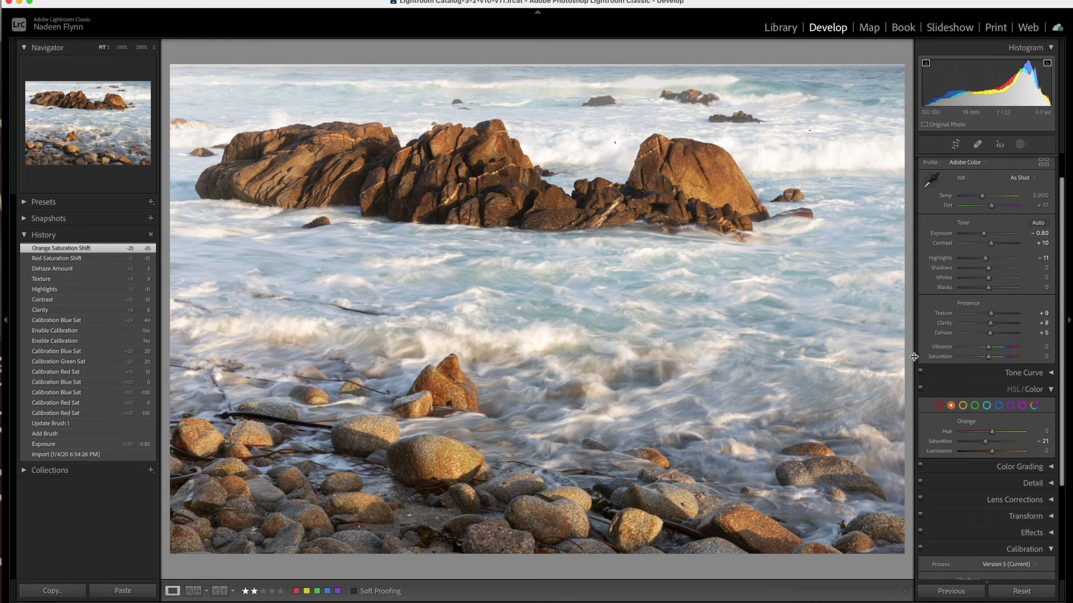
Toggle HSL/Color off and on to compare, then reset Orange and Red Saturation to 0.
{"action": "left_click", "coordinate": [921, 389]}
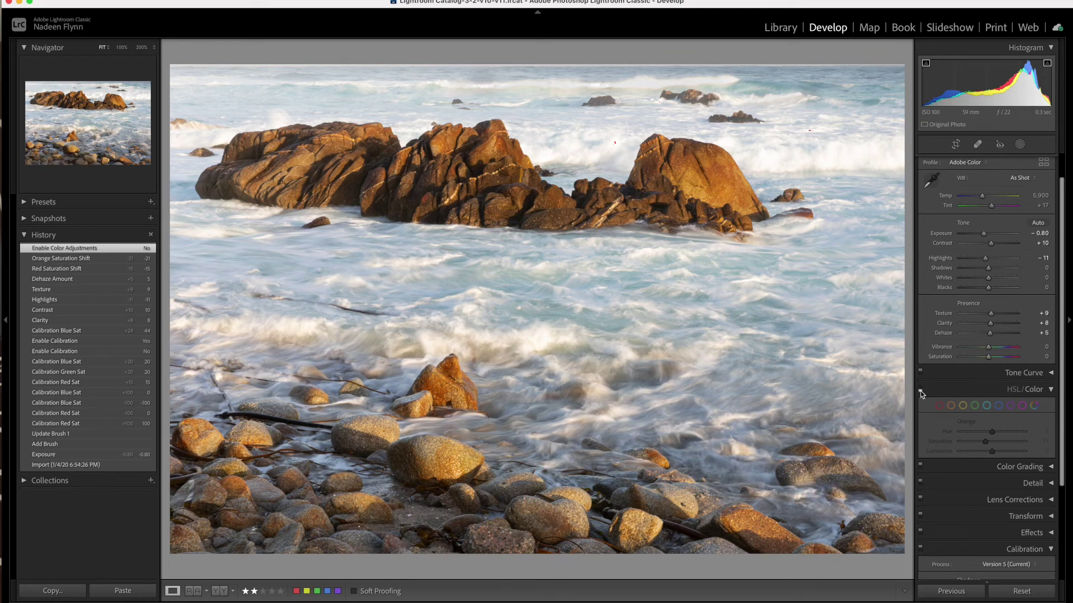
{"action": "left_click", "coordinate": [921, 391]}
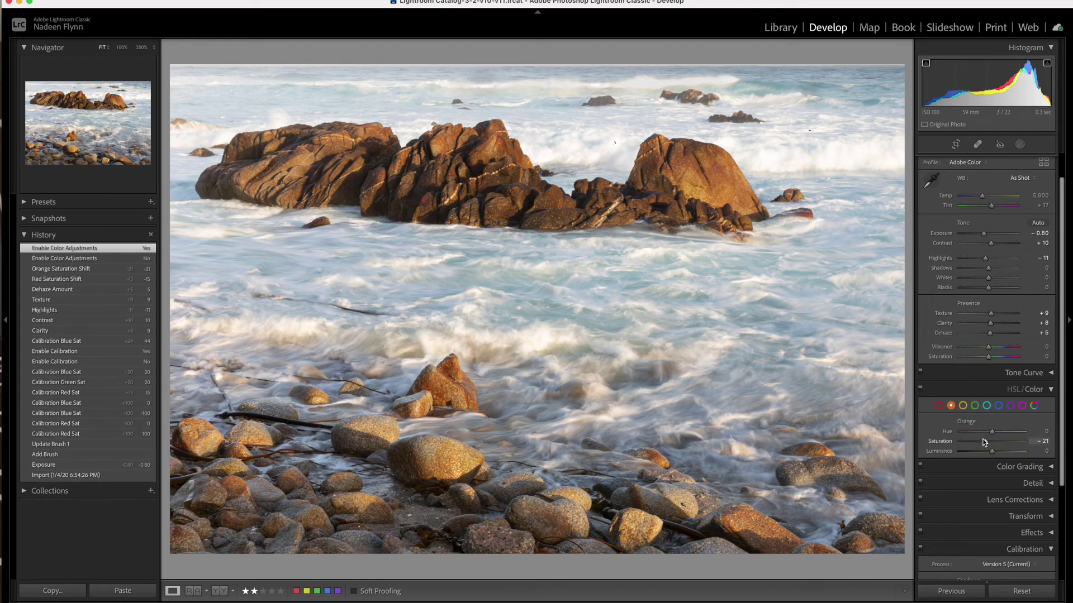
{"action": "double_click", "coordinate": [941, 443]}
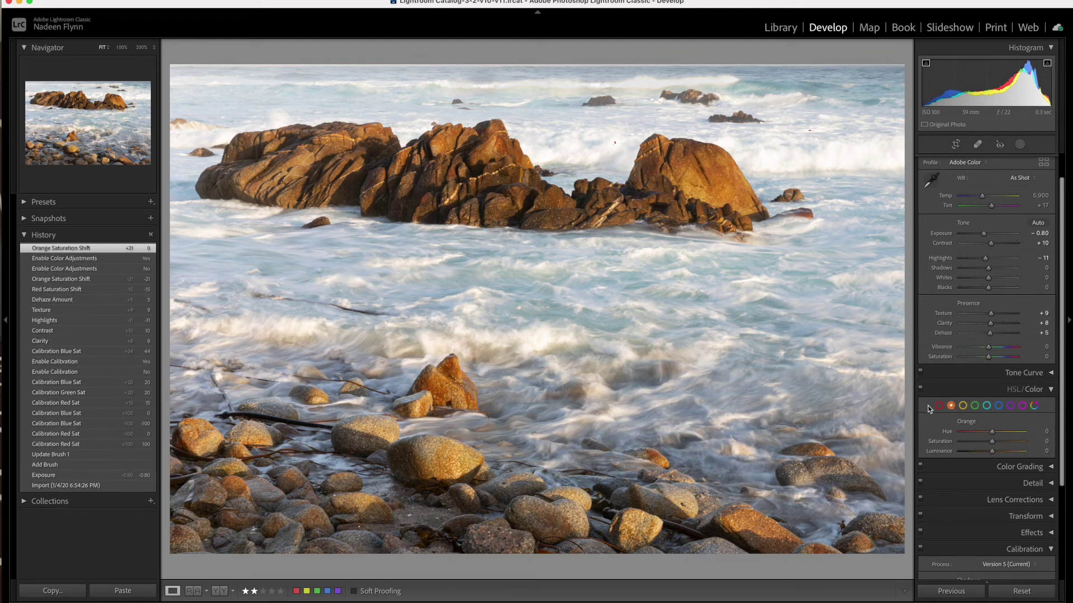
{"action": "left_click", "coordinate": [939, 407]}
{"action": "double_click", "coordinate": [942, 442]}
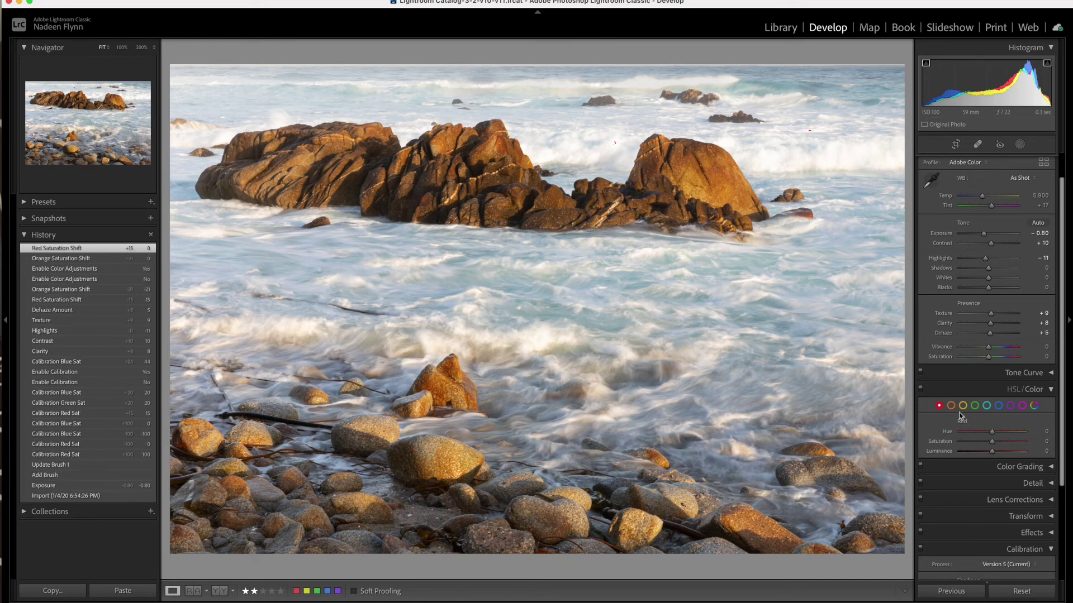
Add a new brush mask with negative Saturation and brush Size 4.0.
{"action": "left_click", "coordinate": [1020, 144]}
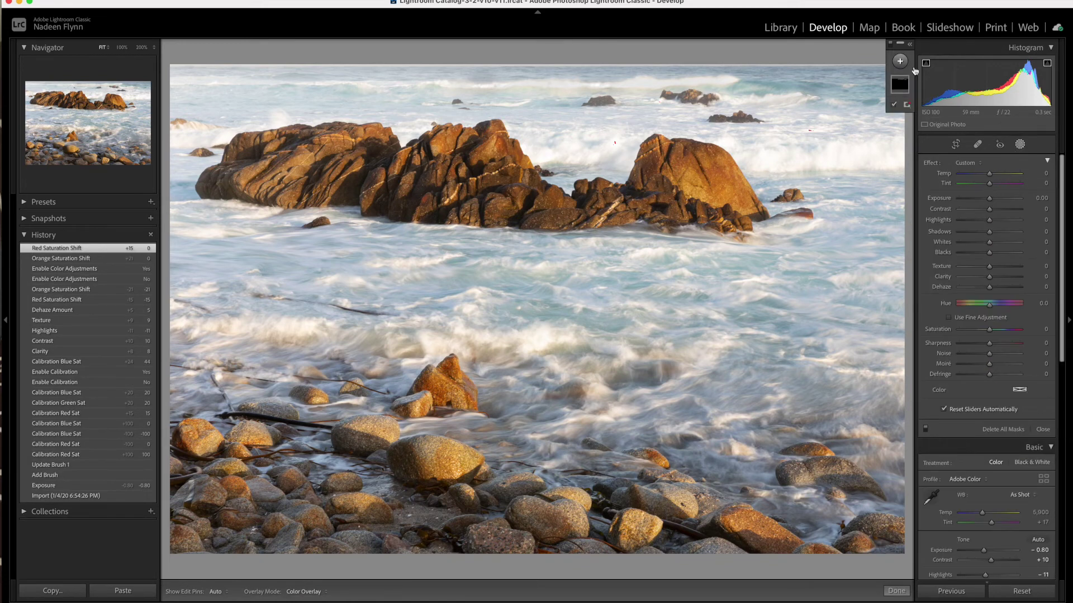
{"action": "left_click", "coordinate": [899, 84]}
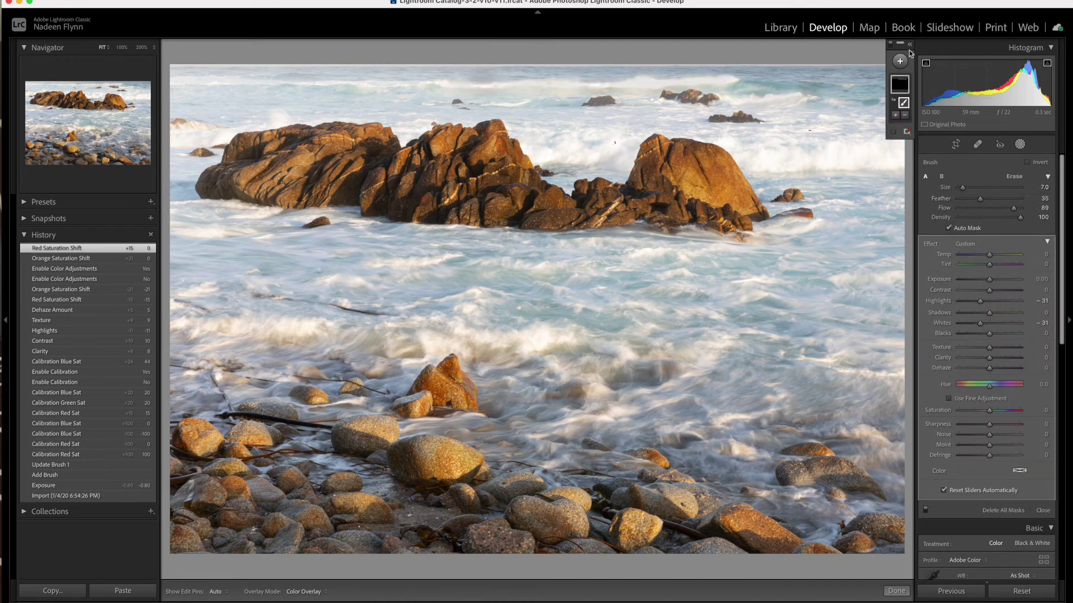
{"action": "left_click", "coordinate": [899, 61]}
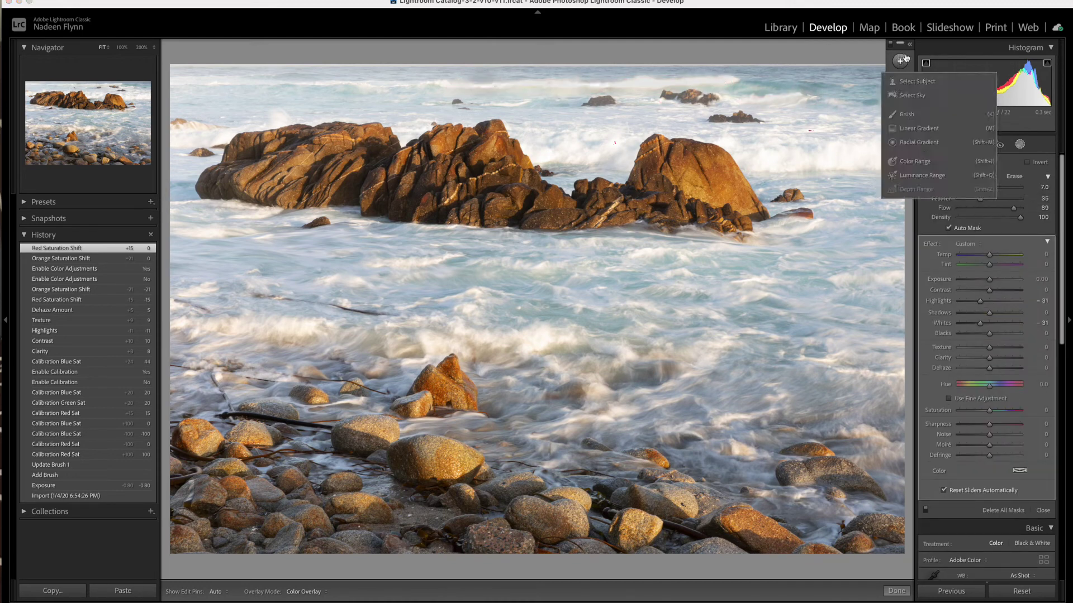
{"action": "left_click", "coordinate": [909, 115]}
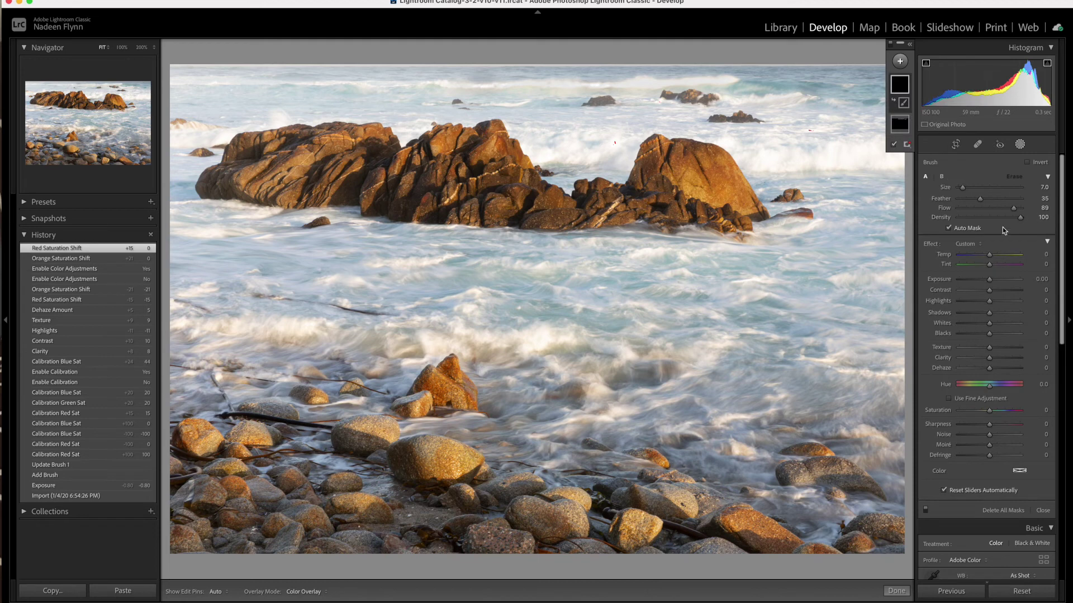
{"action": "left_click_drag", "start_coordinate": [989, 410], "coordinate": [987, 414]}
{"action": "key", "text": "bracketleft"}
{"action": "key", "text": "bracketleft"}
Paint the desaturating brush over the tall foreground rock and surrounding red rocks.
{"action": "key", "text": "h"}
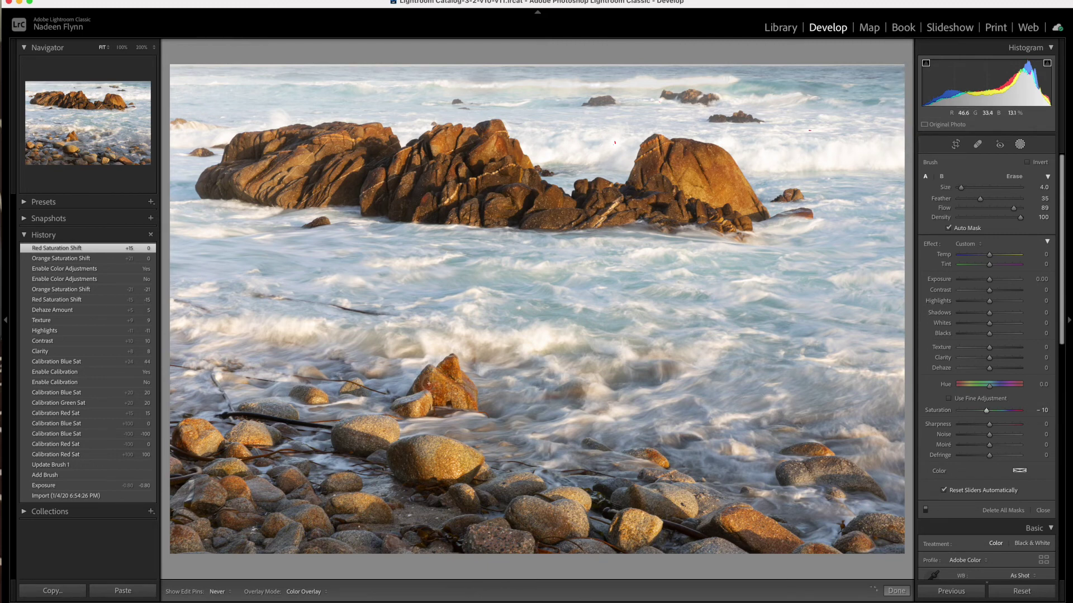
{"action": "left_click", "coordinate": [440, 405]}
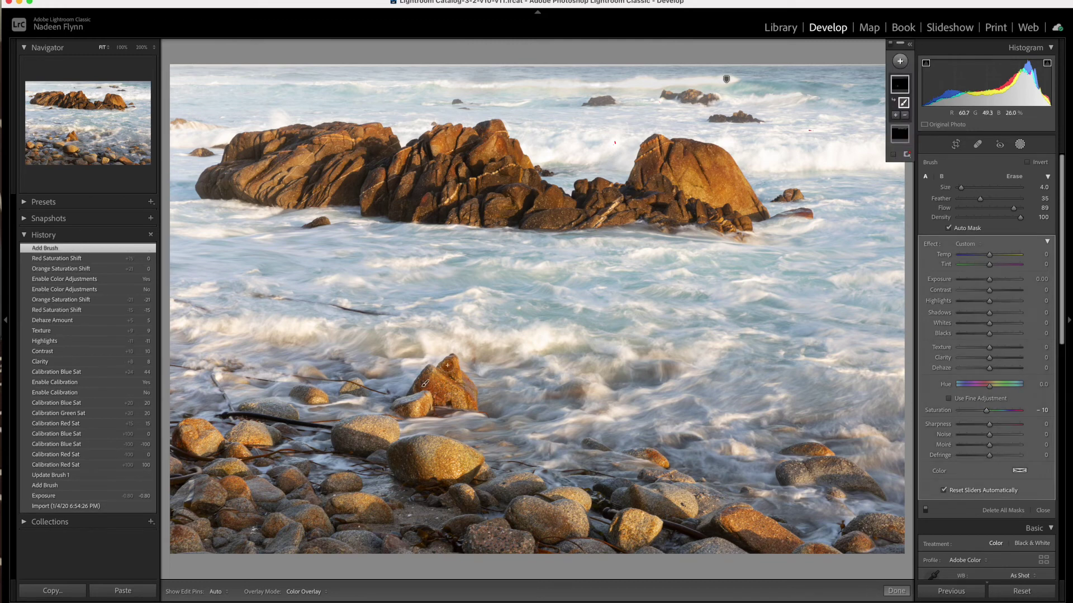
{"action": "left_click", "coordinate": [450, 368]}
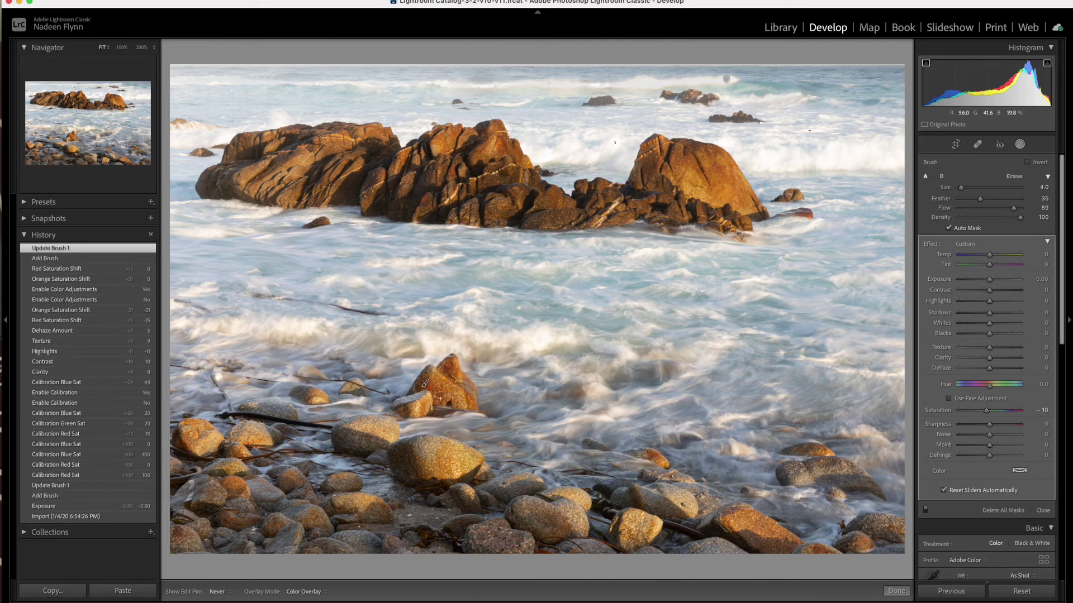
{"action": "left_click", "coordinate": [425, 386]}
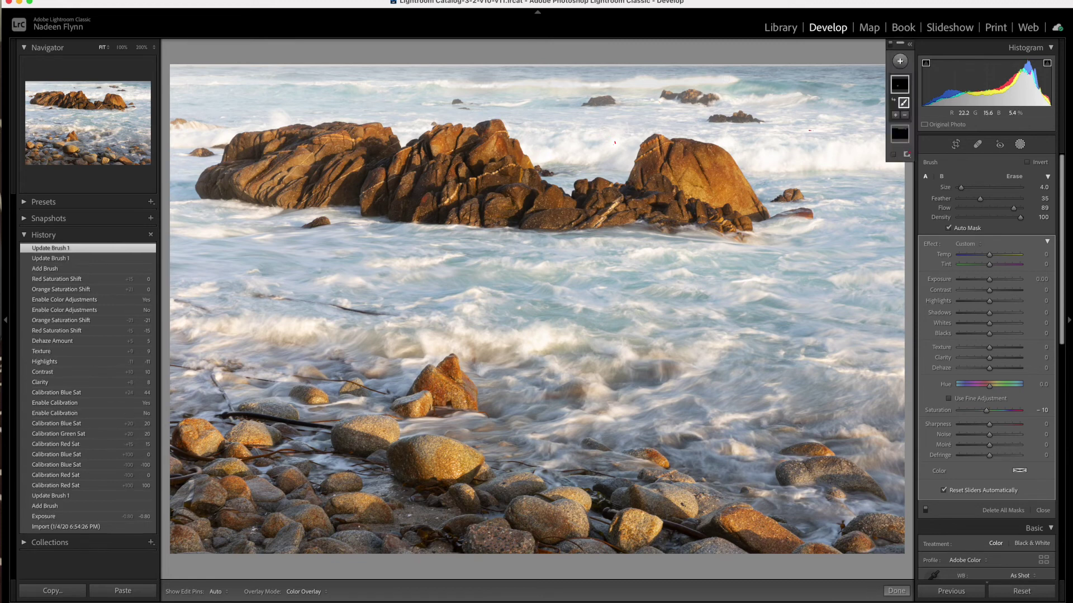
{"action": "left_click", "coordinate": [424, 385]}
{"action": "key", "text": "h"}
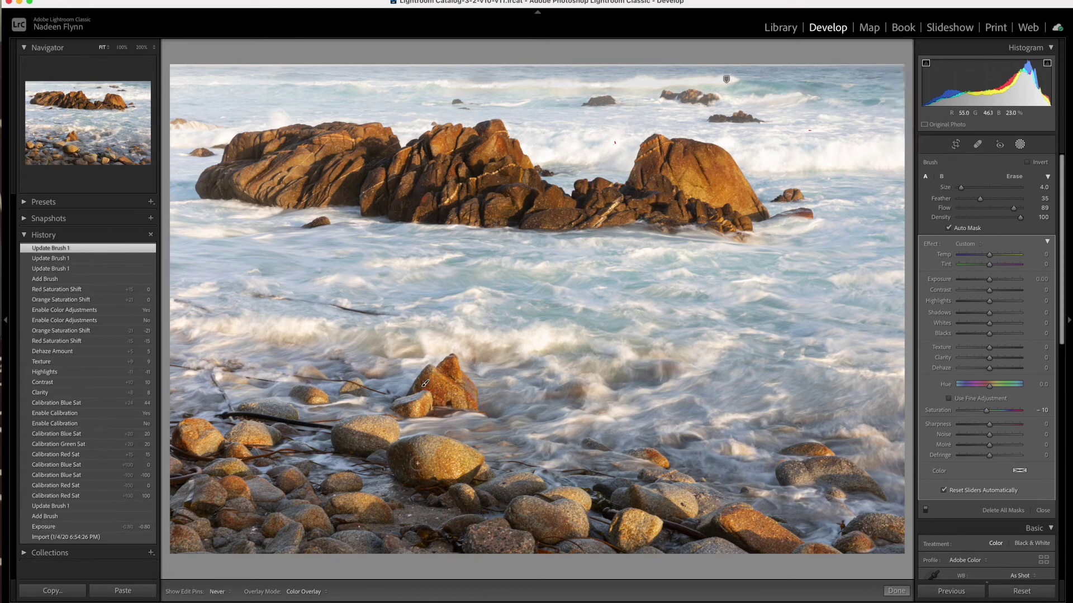
{"action": "left_click", "coordinate": [726, 79]}
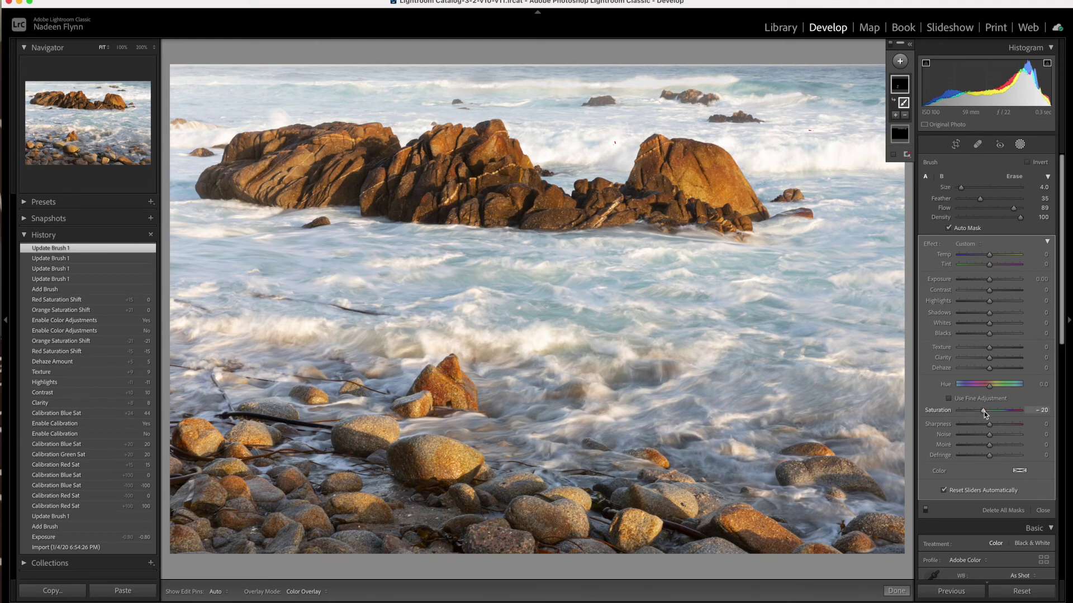
Set the rock brush mask to Saturation -21 and Exposure 0.09, then close Masking.
{"action": "left_click_drag", "start_coordinate": [984, 411], "coordinate": [983, 411]}
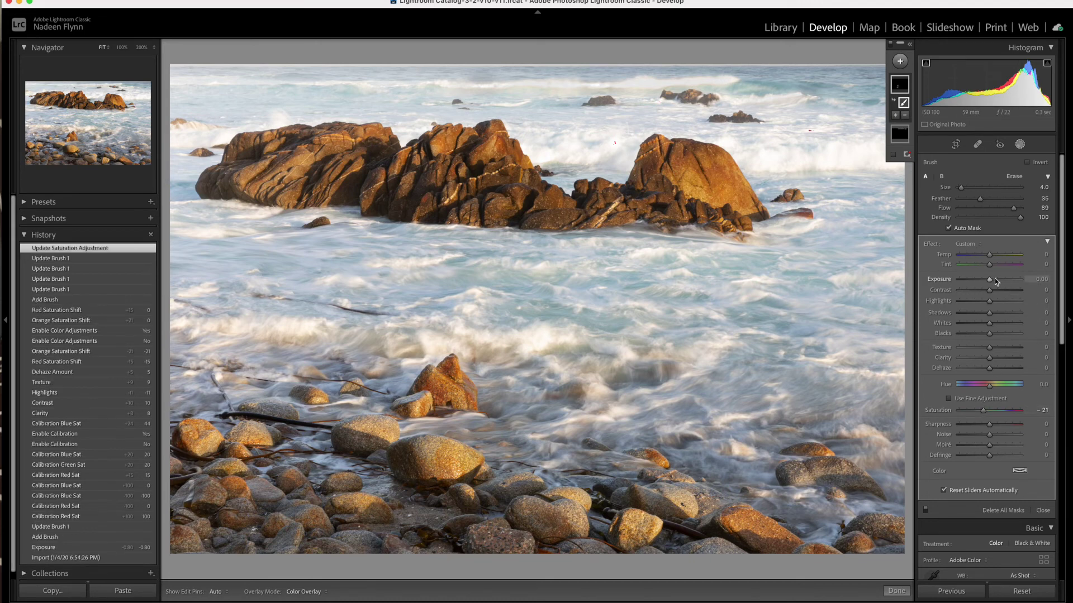
{"action": "left_click_drag", "start_coordinate": [990, 280], "coordinate": [991, 282]}
{"action": "left_click_drag", "start_coordinate": [992, 282], "coordinate": [990, 281]}
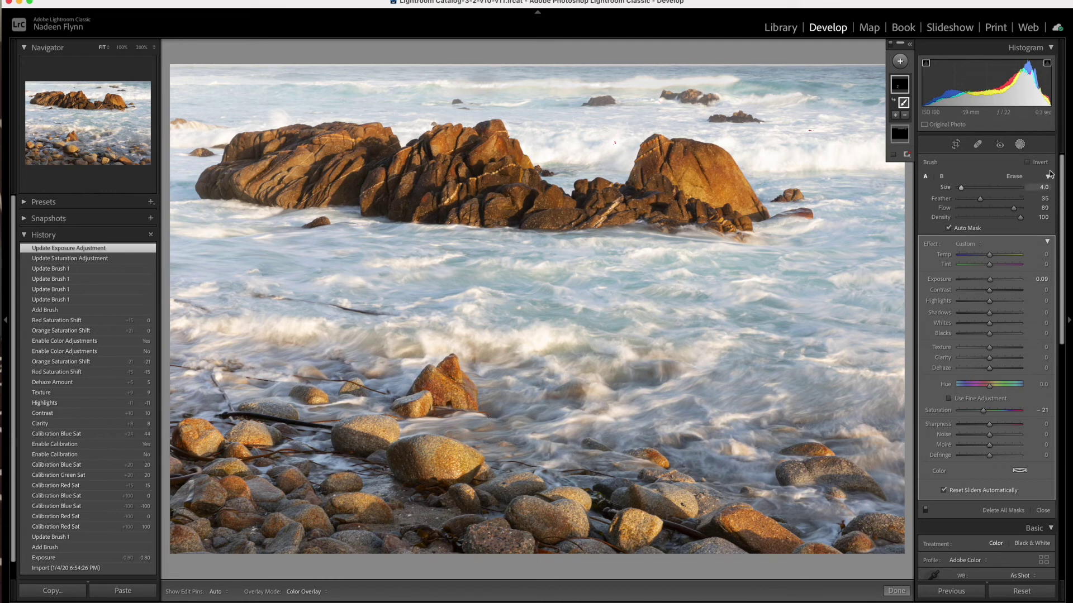
{"action": "left_click", "coordinate": [1019, 145]}
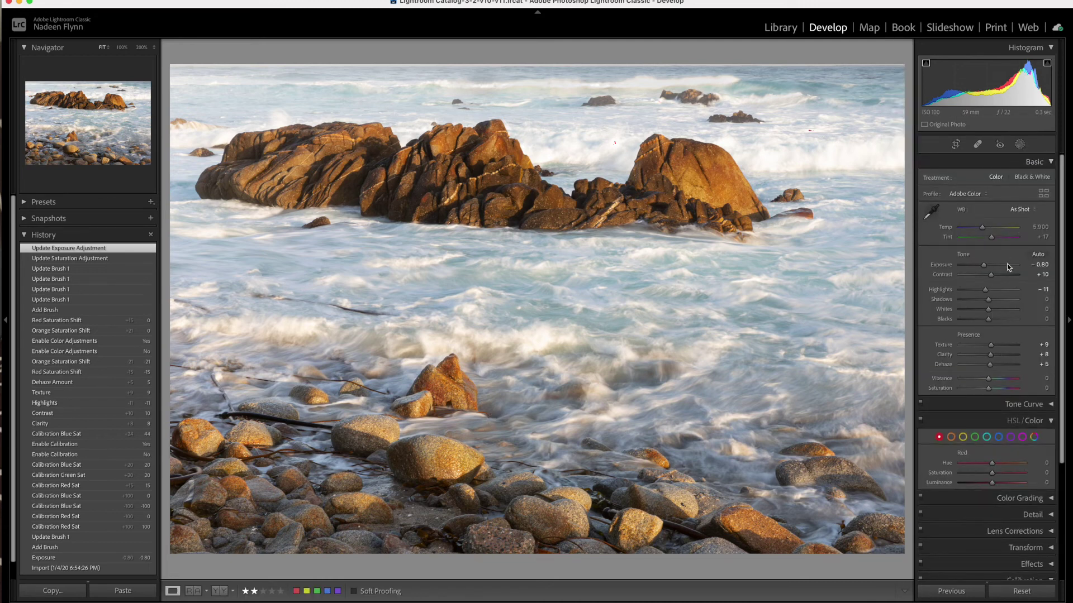
Collapse HSL/Color and expand the Detail panel showing Amount 40, Radius 1.0, Masking 0.
{"action": "scroll", "coordinate": [1001, 268], "scroll_direction": "down", "scroll_amount": 2}
{"action": "scroll", "coordinate": [1001, 271], "scroll_direction": "down", "scroll_amount": 2}
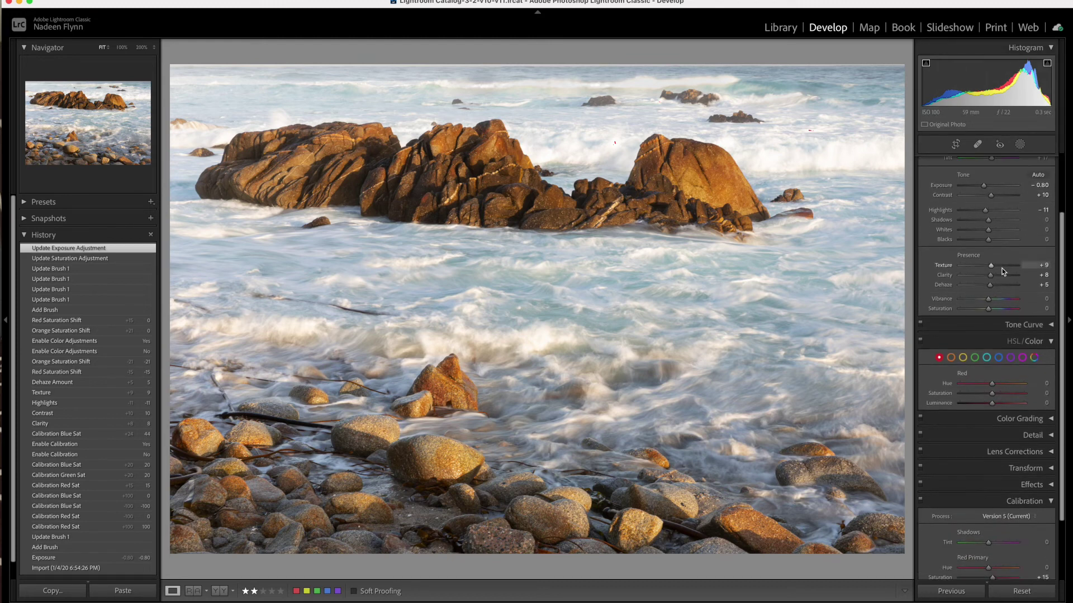
{"action": "scroll", "coordinate": [1003, 272], "scroll_direction": "down", "scroll_amount": 1}
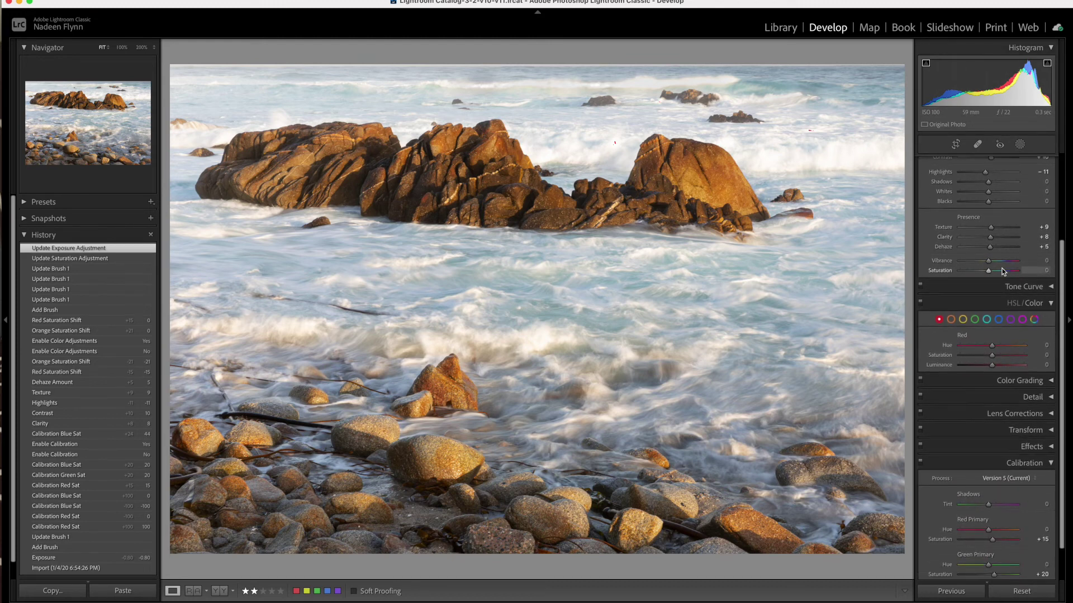
{"action": "scroll", "coordinate": [1003, 271], "scroll_direction": "down", "scroll_amount": 1}
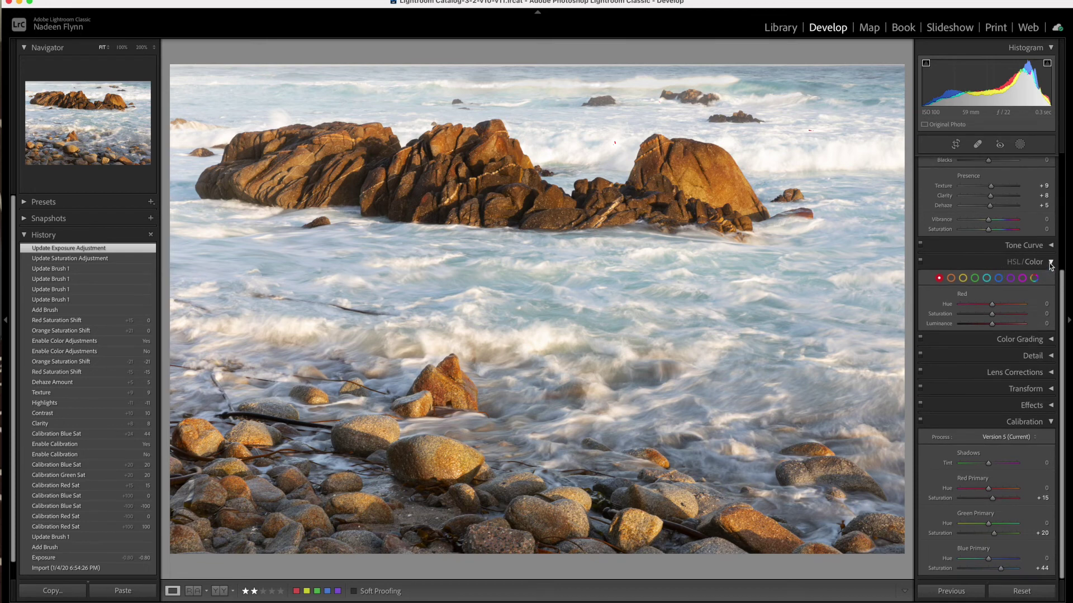
{"action": "left_click", "coordinate": [1051, 262]}
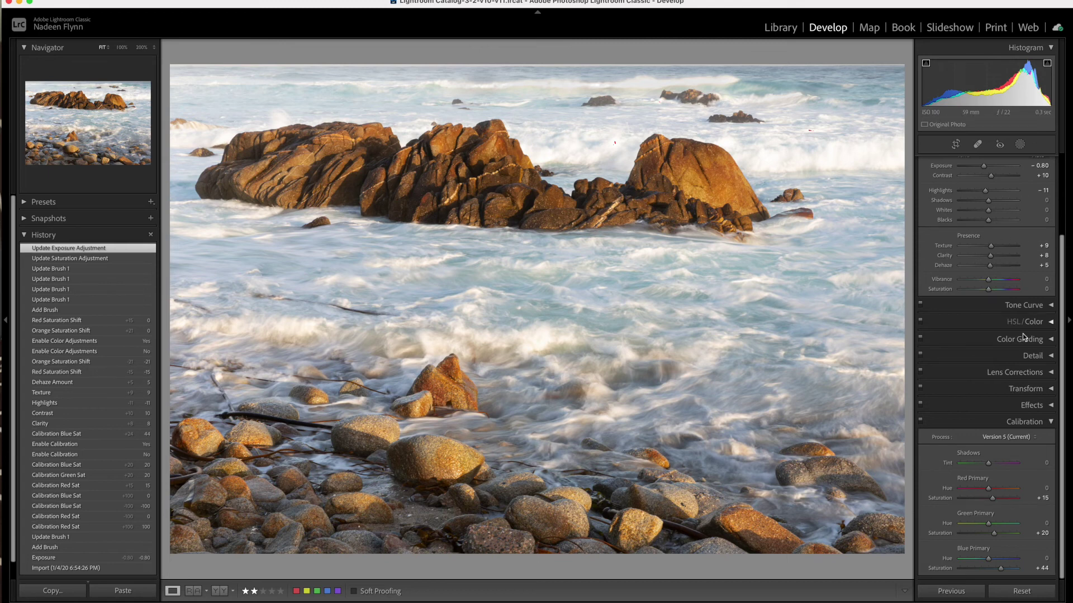
{"action": "left_click", "coordinate": [1050, 356]}
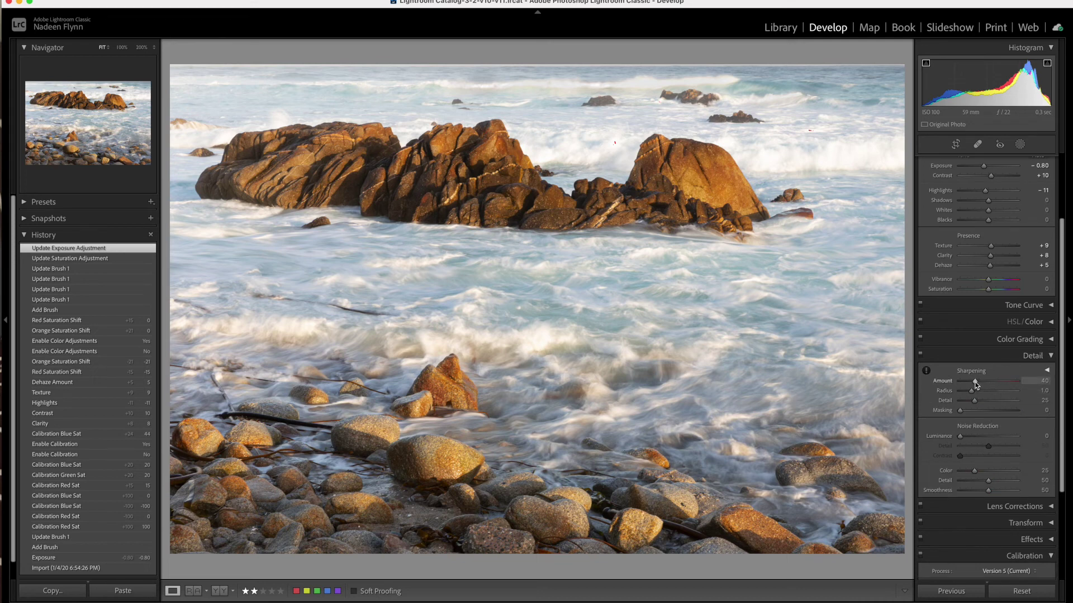
Set sharpening Amount to 50 and sharpening Masking to 80.
{"action": "left_click_drag", "start_coordinate": [976, 384], "coordinate": [980, 384]}
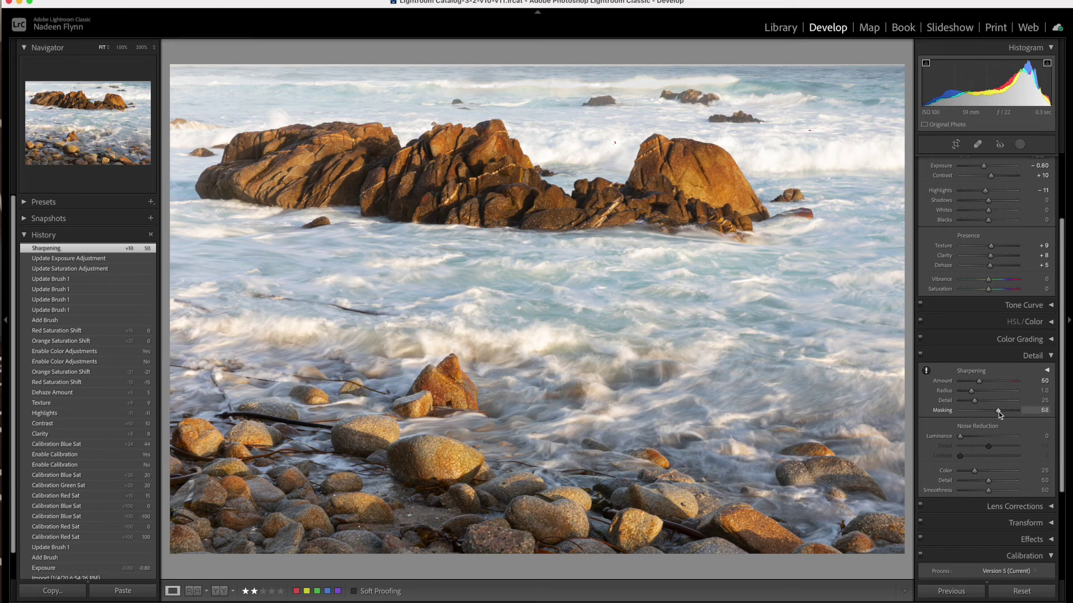
{"action": "left_click_drag", "start_coordinate": [998, 411], "coordinate": [1004, 412]}
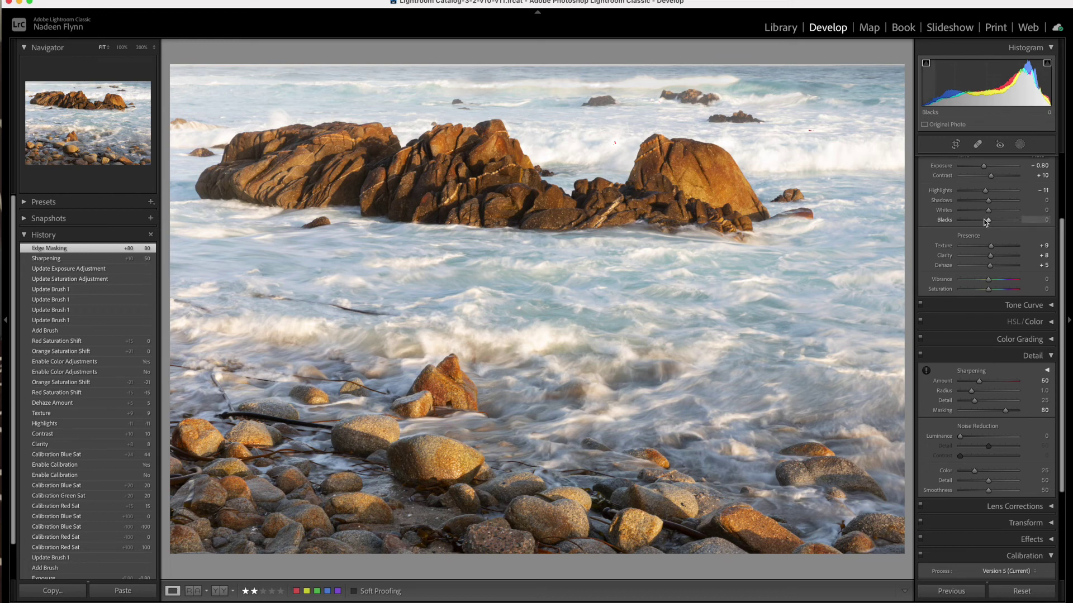
{"action": "scroll", "coordinate": [985, 251], "scroll_direction": "down", "scroll_amount": 6}
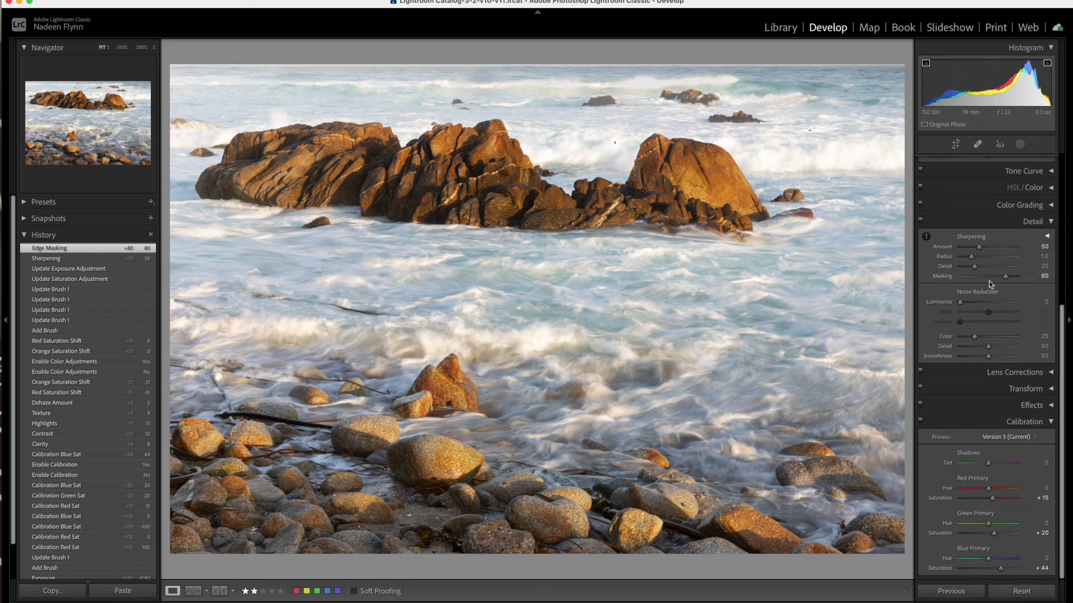
Switch to the side-by-side Before/After view of the seascape.
{"action": "left_click", "coordinate": [219, 591]}
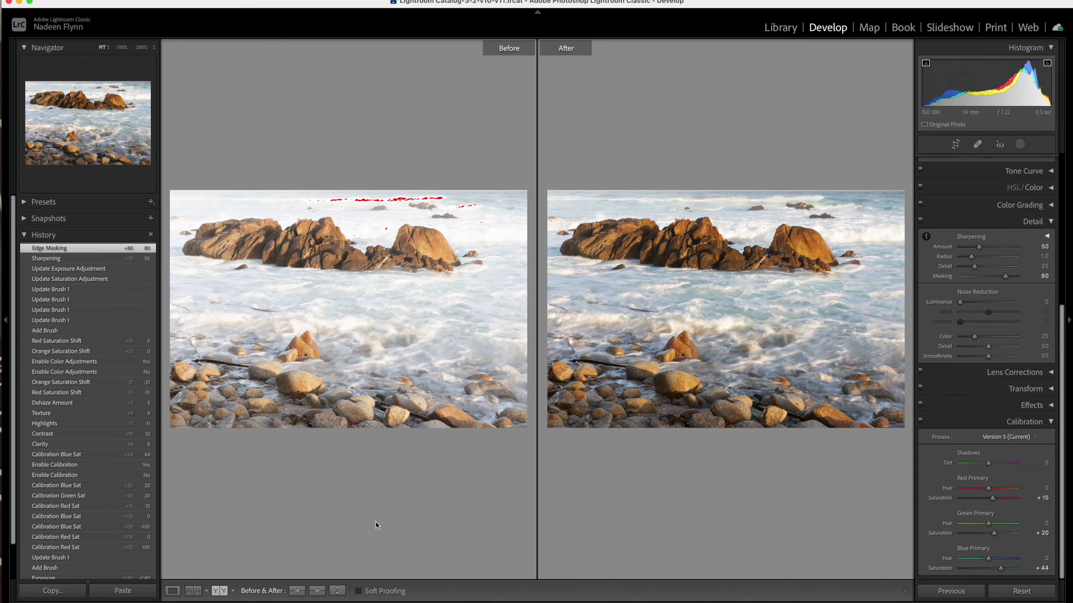
Return to Loupe view and expand Calibration showing Red +15, Green +20, Blue +44.
{"action": "left_click", "coordinate": [172, 591]}
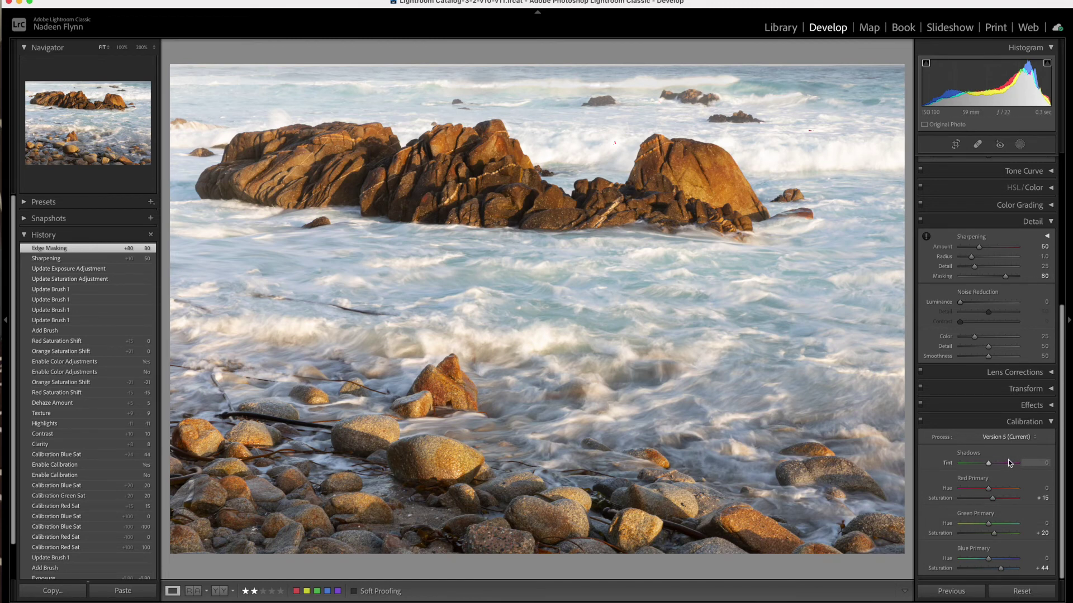
{"action": "scroll", "coordinate": [1009, 462], "scroll_direction": "up", "scroll_amount": 6}
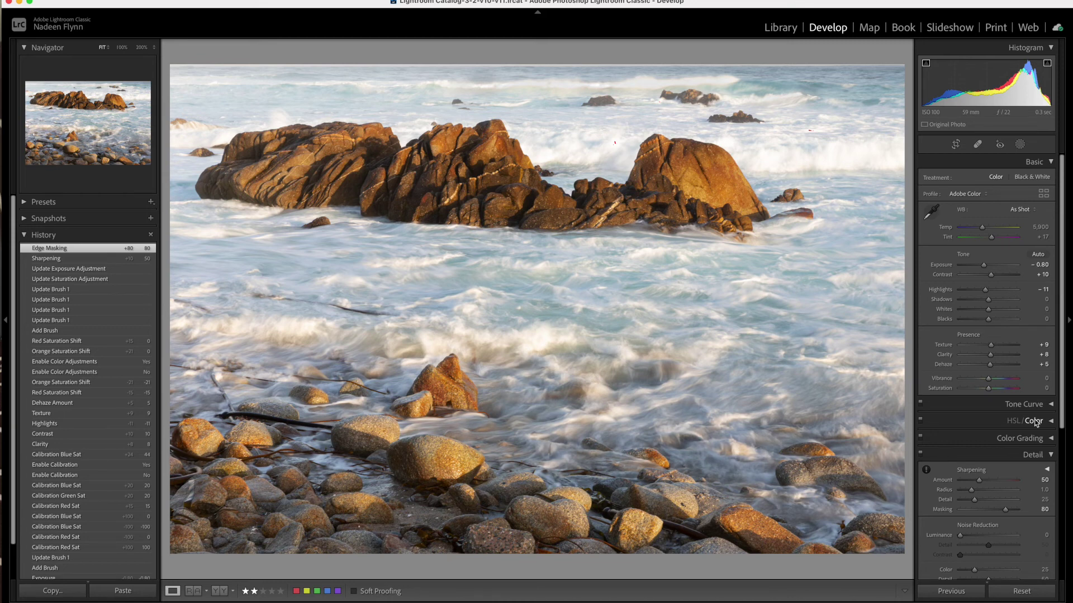
{"action": "scroll", "coordinate": [999, 426], "scroll_direction": "down", "scroll_amount": 5}
{"action": "left_click", "coordinate": [1000, 423]}
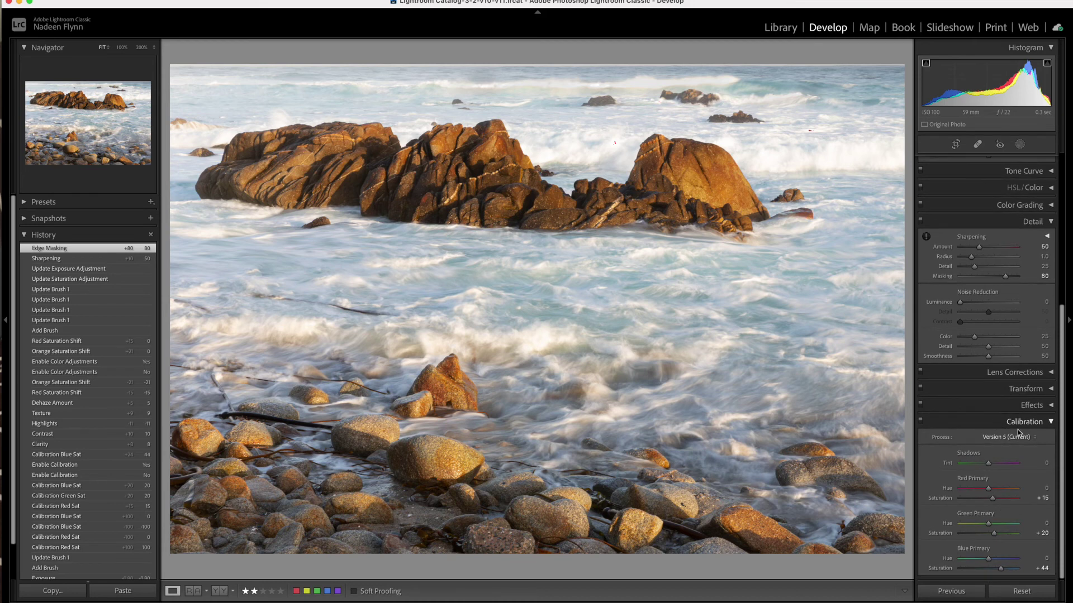